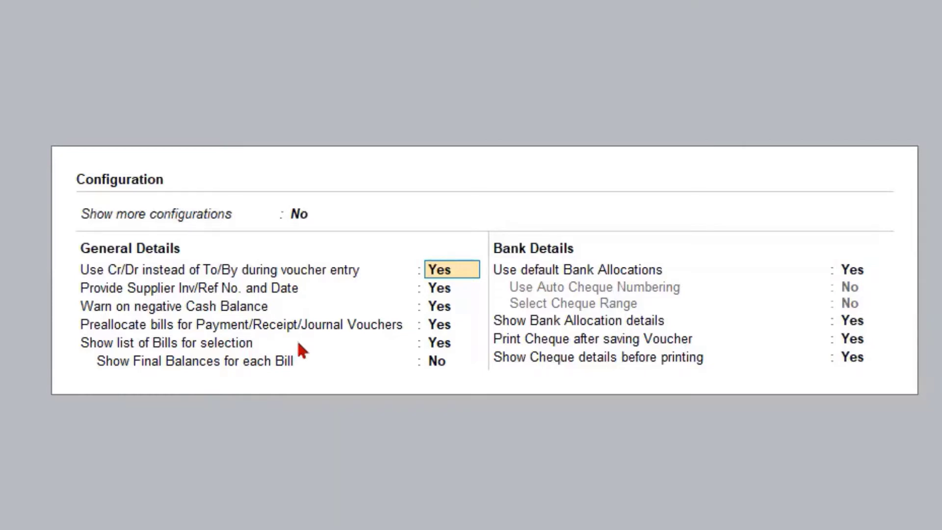
Set Show list of Bills for selection to No in the voucher configuration and save it
left_click(434, 345)
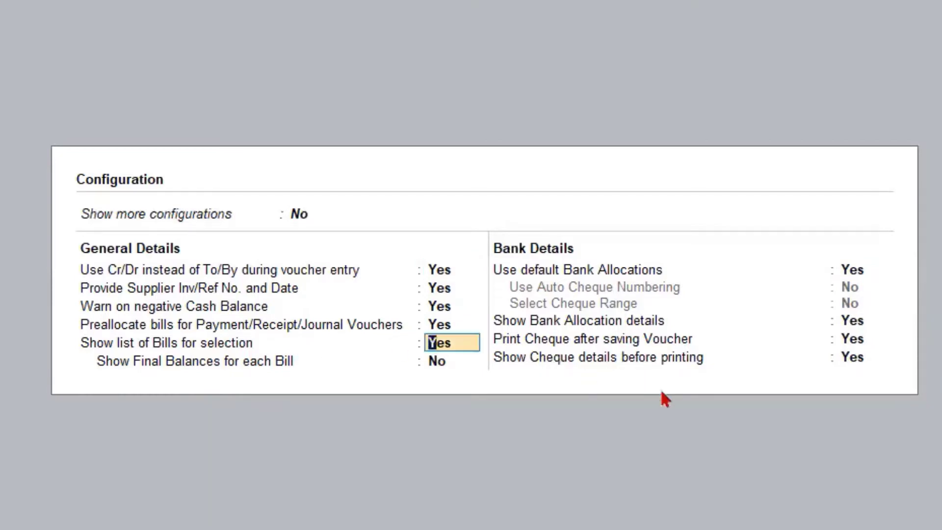
type("n")
key("Return")
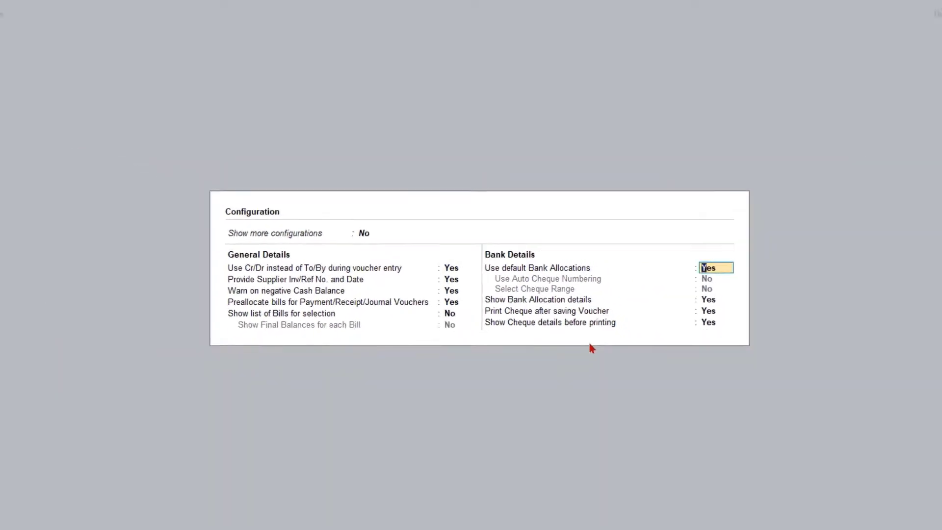
key("ctrl+a")
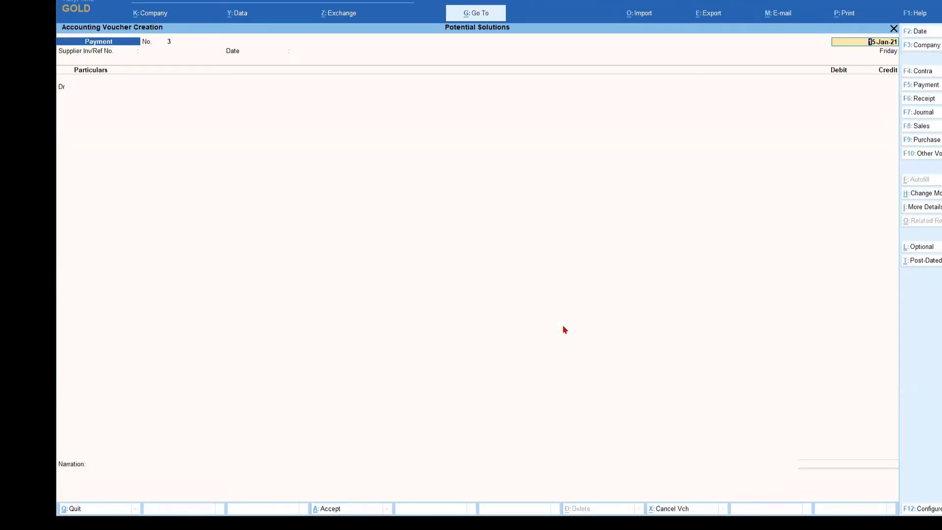
Enter Global Distributors as the payment voucher's debit ledger and check the Agst Ref name entry in its bill-wise details
key("Return")
key("Return")
key("Return")
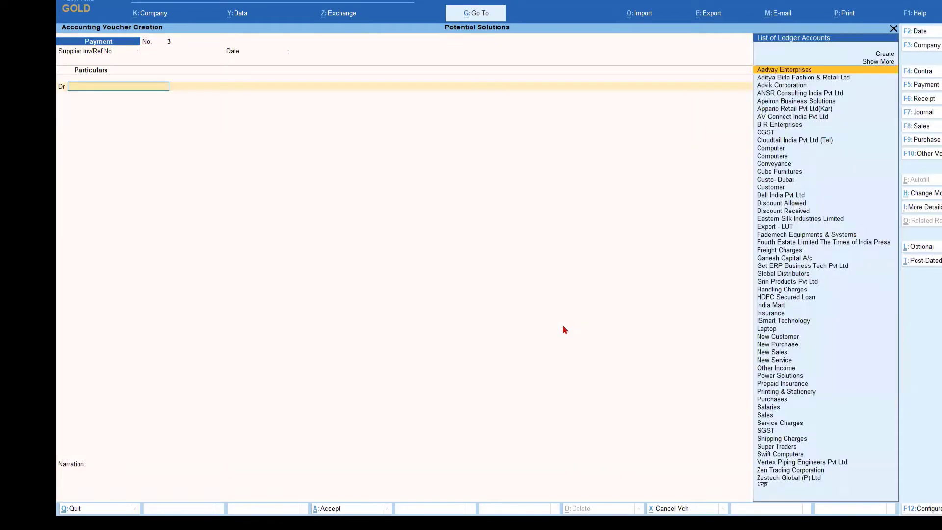
type("Glo")
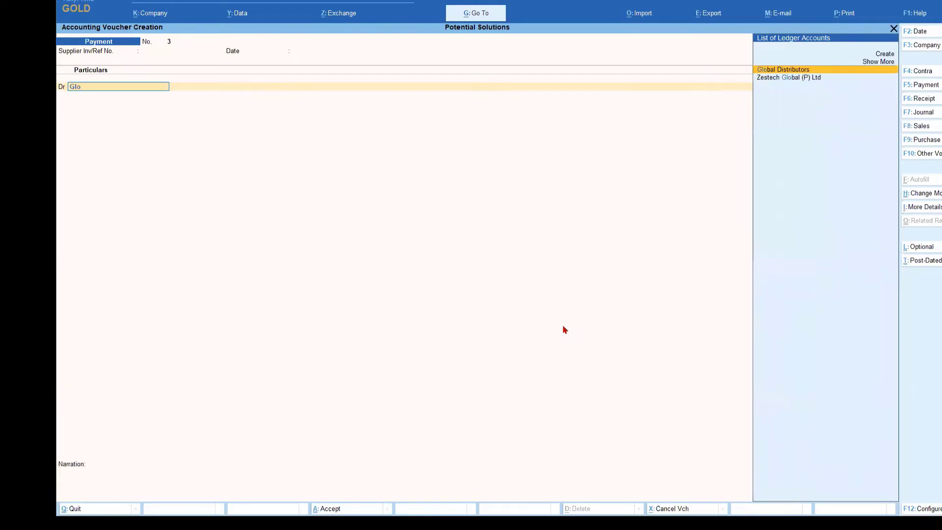
key("Return")
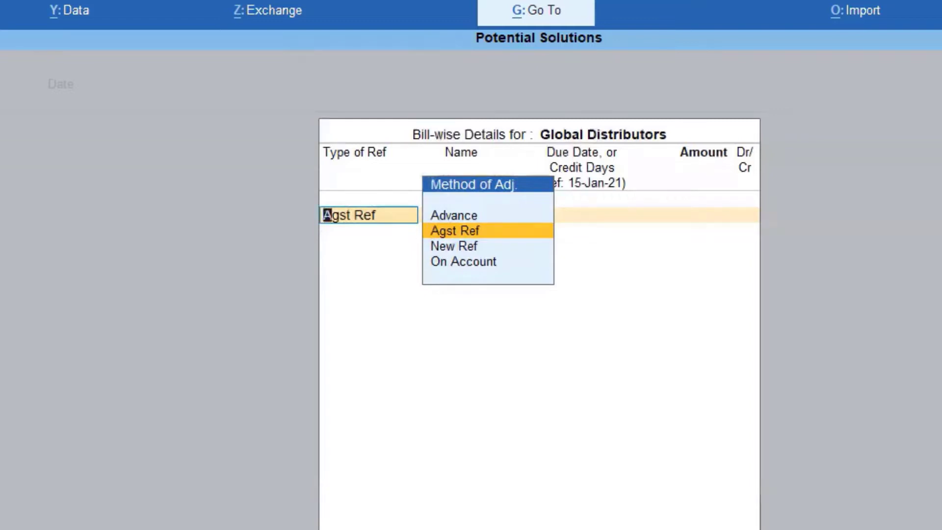
key("Return")
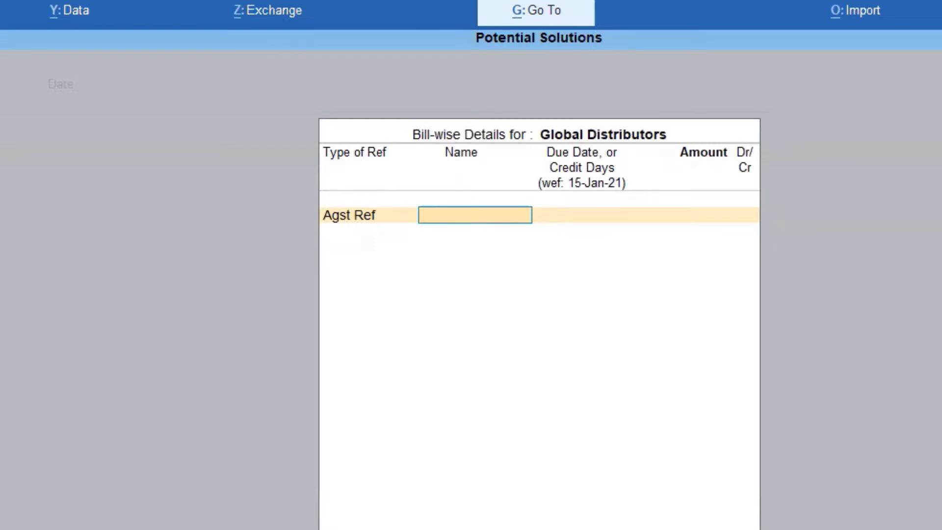
key("Escape")
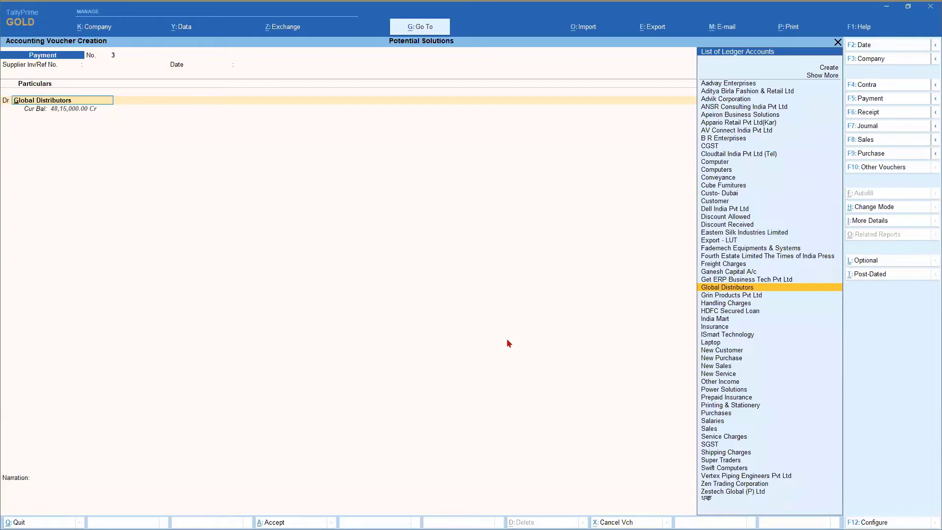
Set Show list of Bills for selection to Yes in the voucher configuration, leaving Show Final Balances for each Bill at No
key("F12")
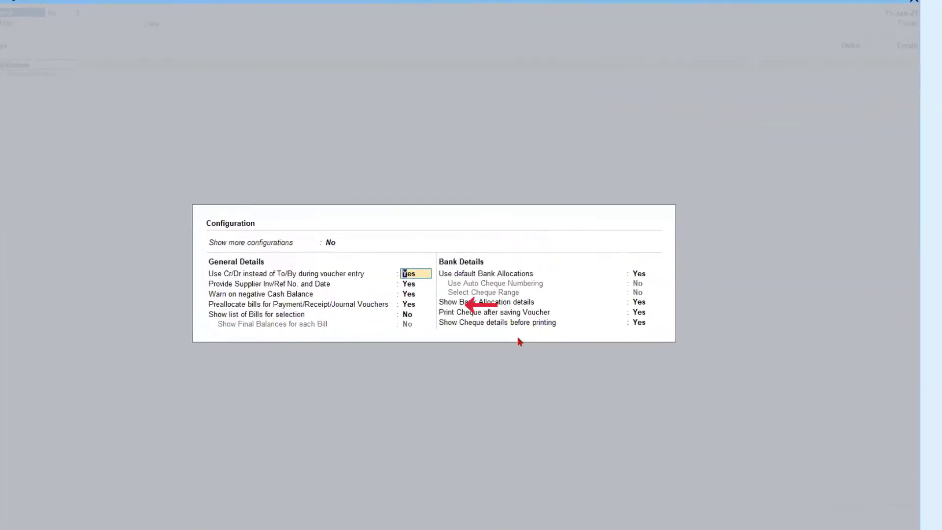
left_click(430, 325)
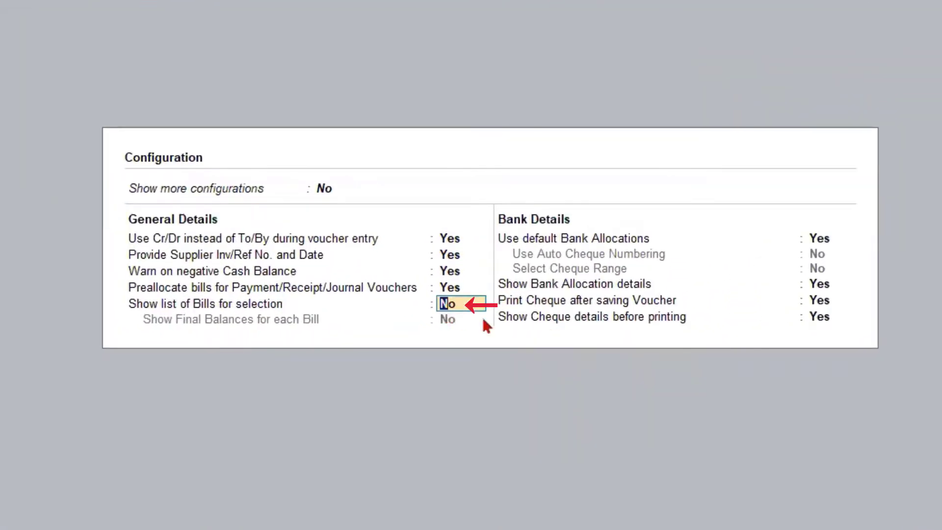
type("y")
key("Return")
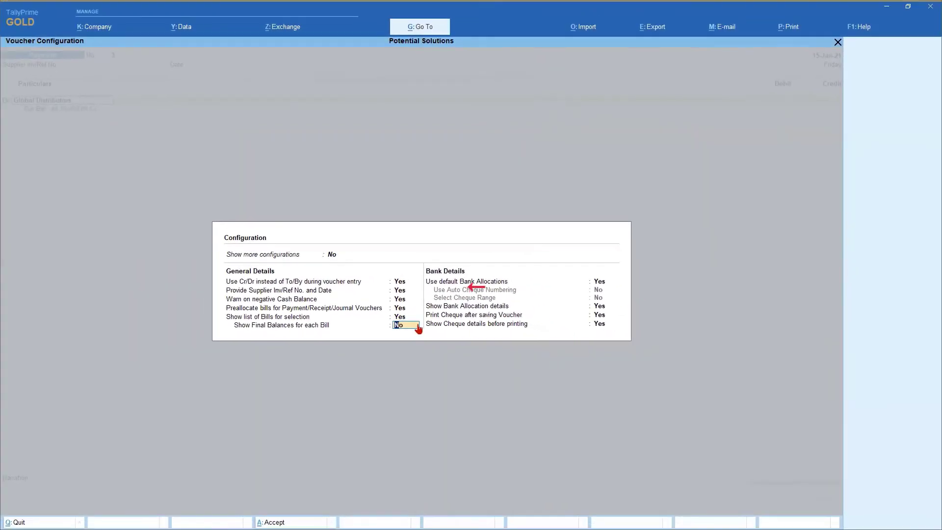
key("Return")
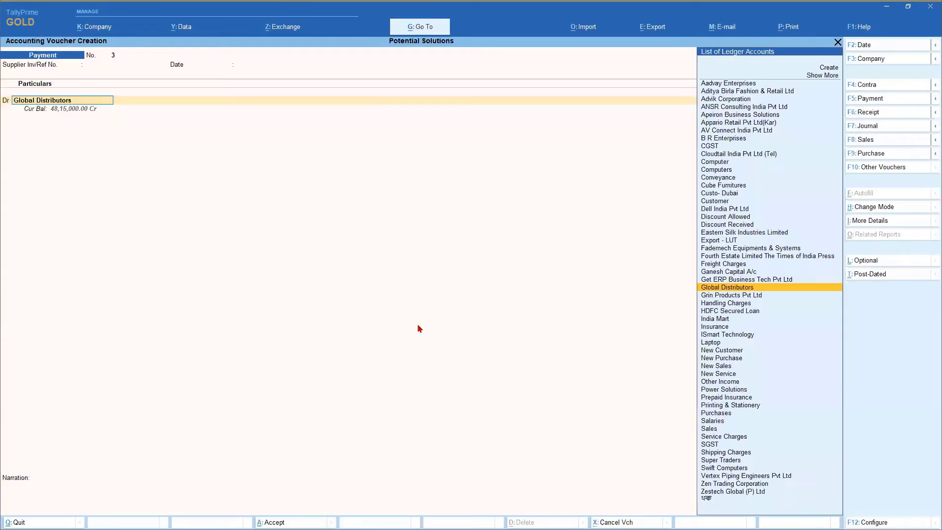
Examine the pending bills offered for Global Distributors under Agst Ref, and return to the voucher
key("Return")
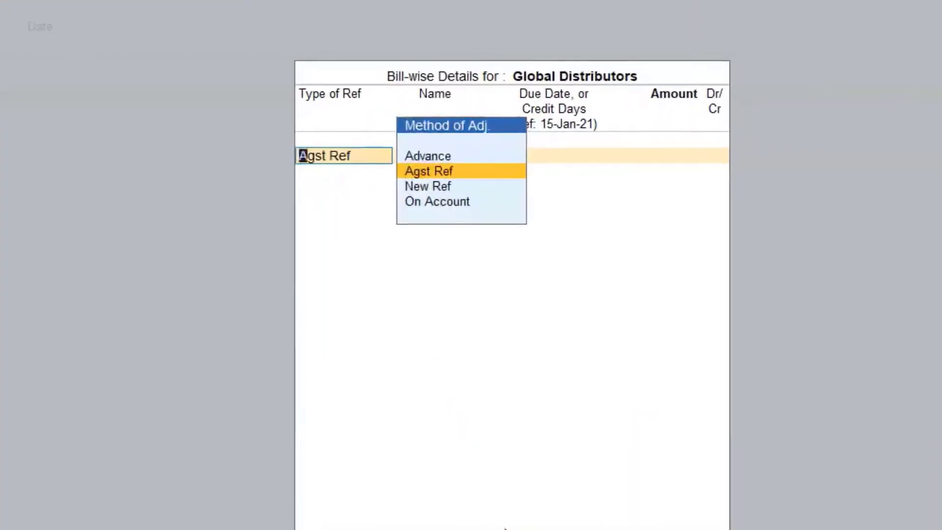
key("Return")
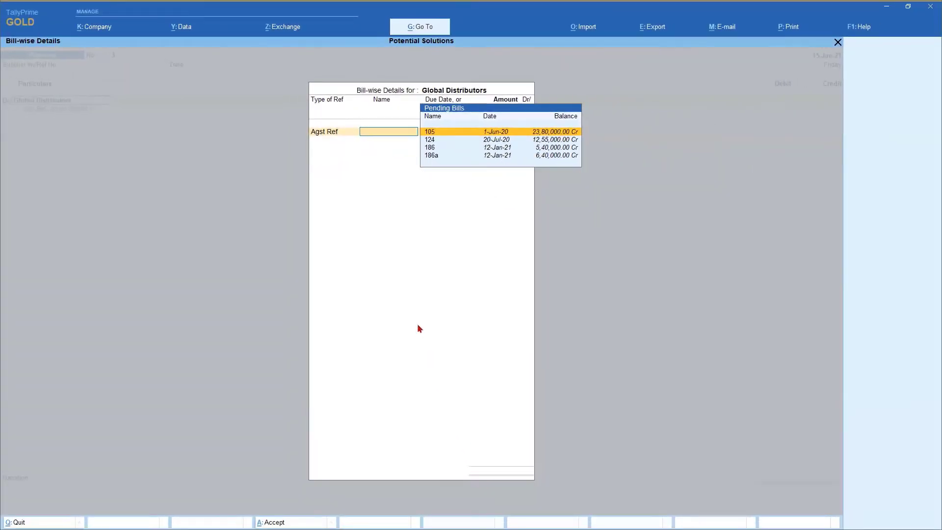
key("Escape")
key("Escape")
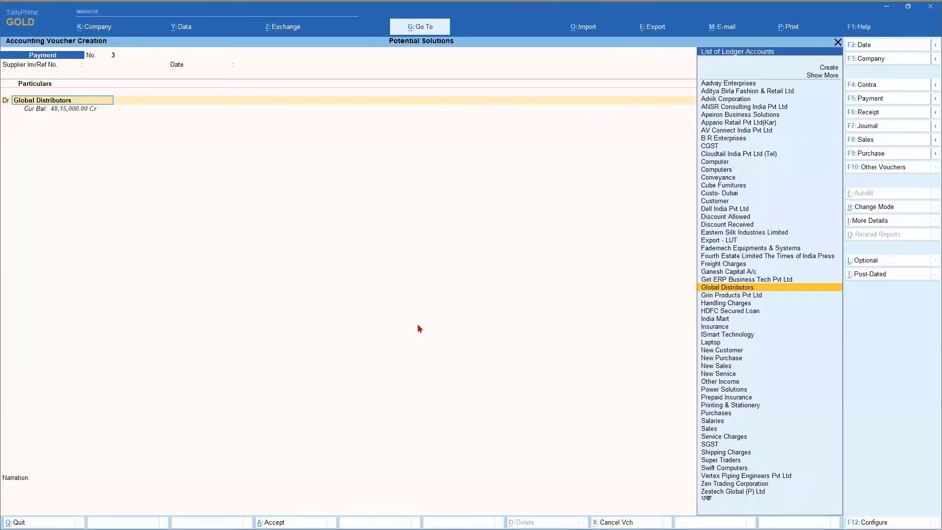
Turn Show list of Bills for selection back to No in the voucher configuration and accept it
key("F12")
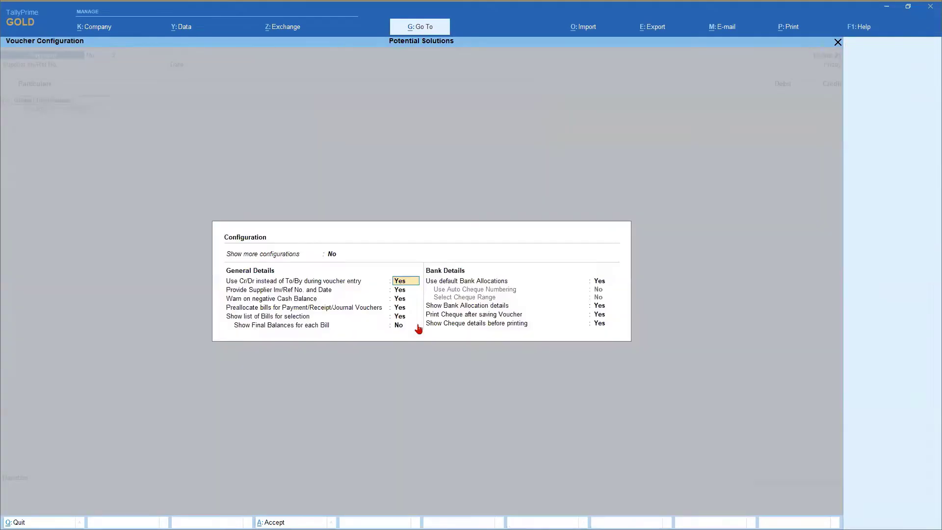
left_click(400, 317)
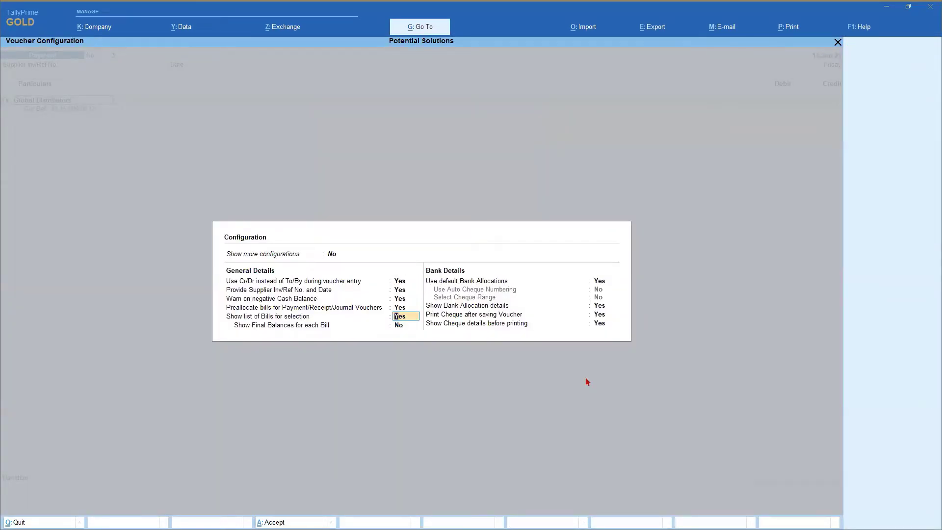
key("Return")
key("Return")
key("ctrl+a")
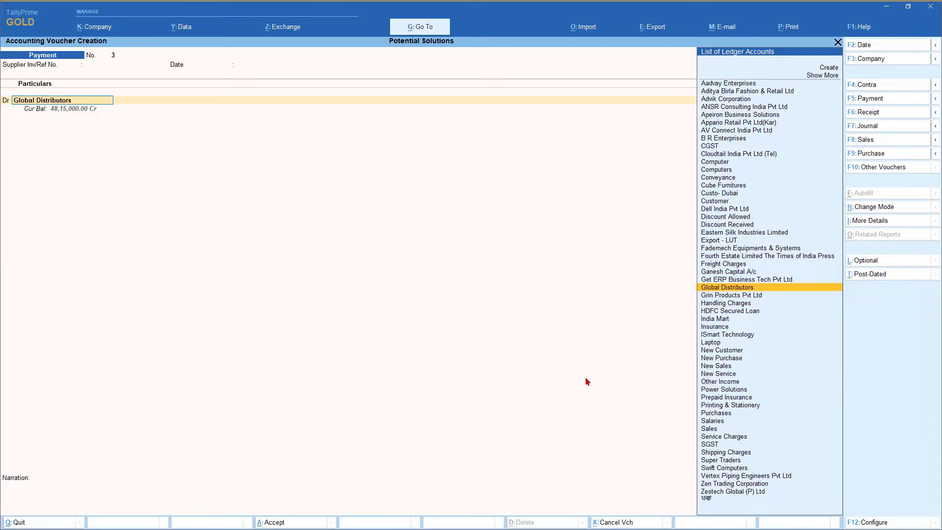
In the bill-wise details for Global Distributors, use On Account instead of Agst Ref and allocate 100000 as debit
key("Return")
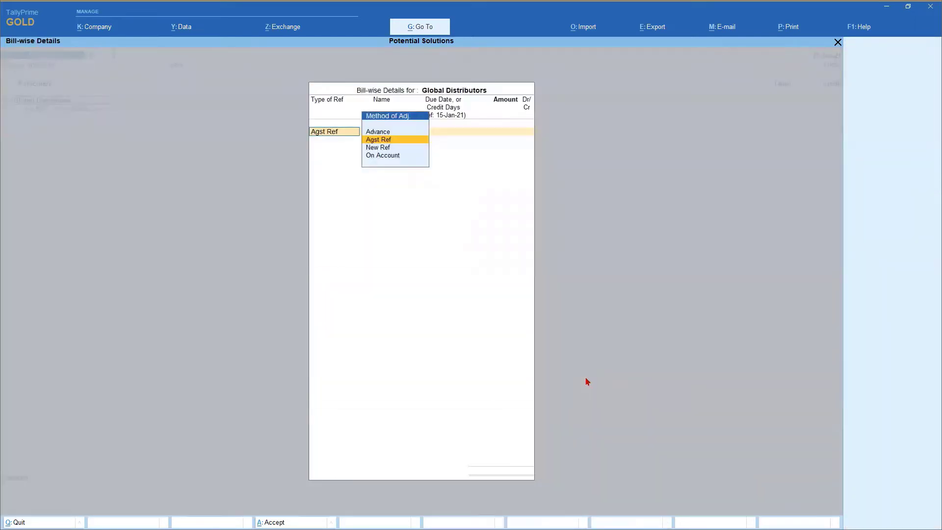
key("Return")
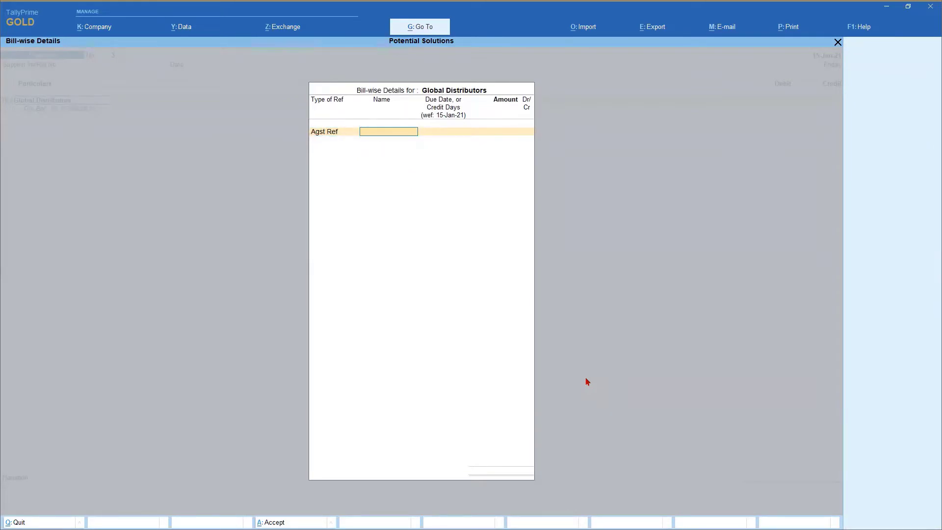
key("BackSpace")
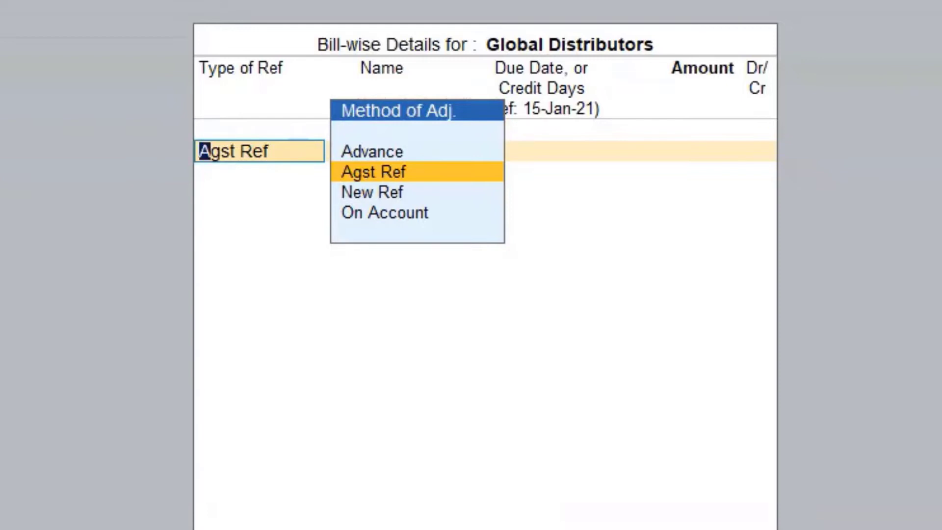
key("Down")
key("Down")
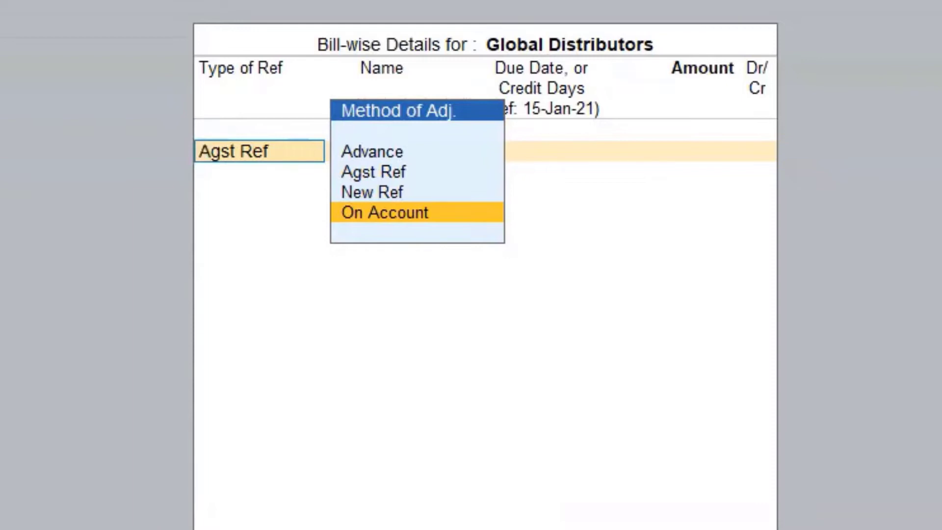
key("Return")
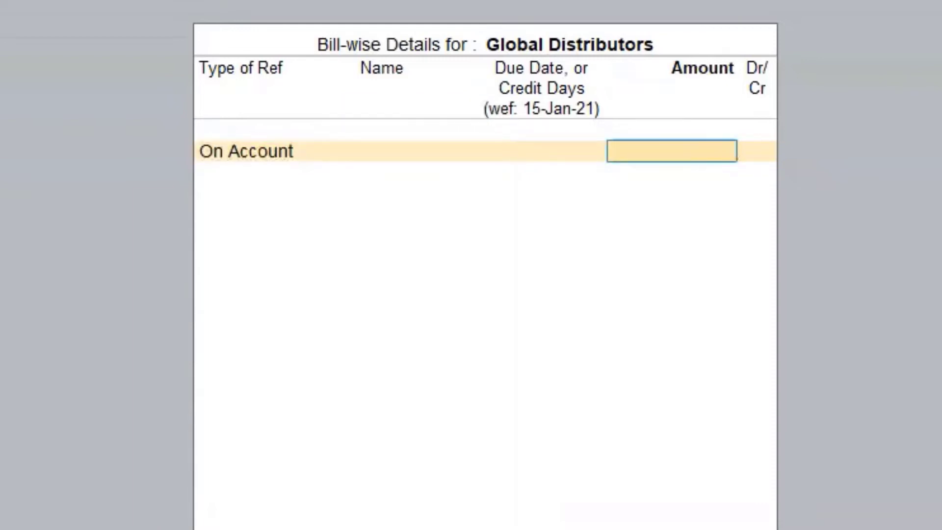
type("100000")
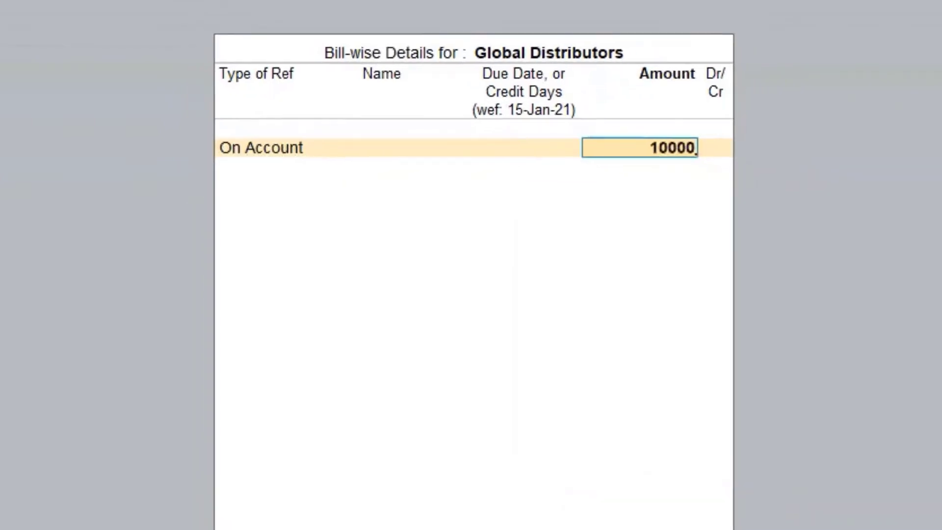
key("Return")
key("Return")
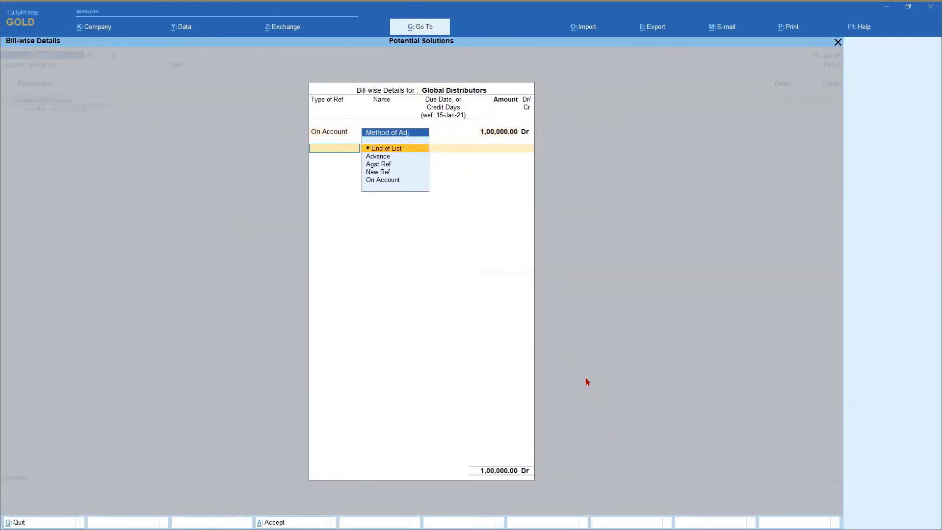
Finish the bill-wise details, credit State Bank of India for the payment, and save the voucher
key("Return")
key("Return")
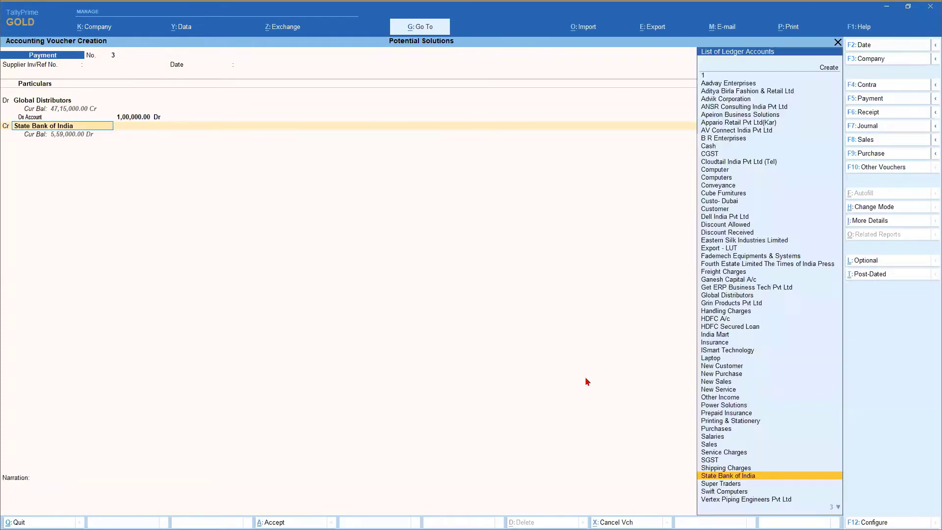
key("Return")
key("Return")
key("Return")
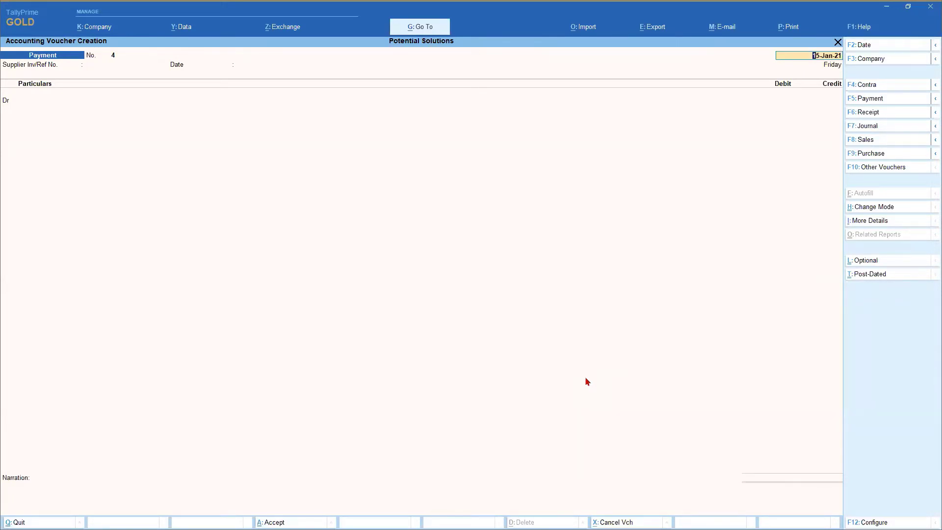
Leave voucher entry and open the Global Distributors payment from the Day Book for alteration
key("Escape")
key("Return")
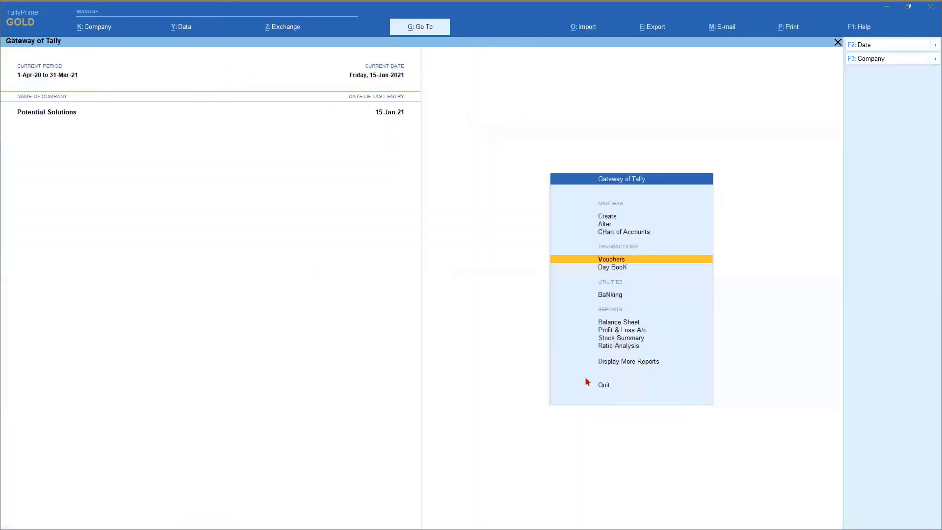
key("d")
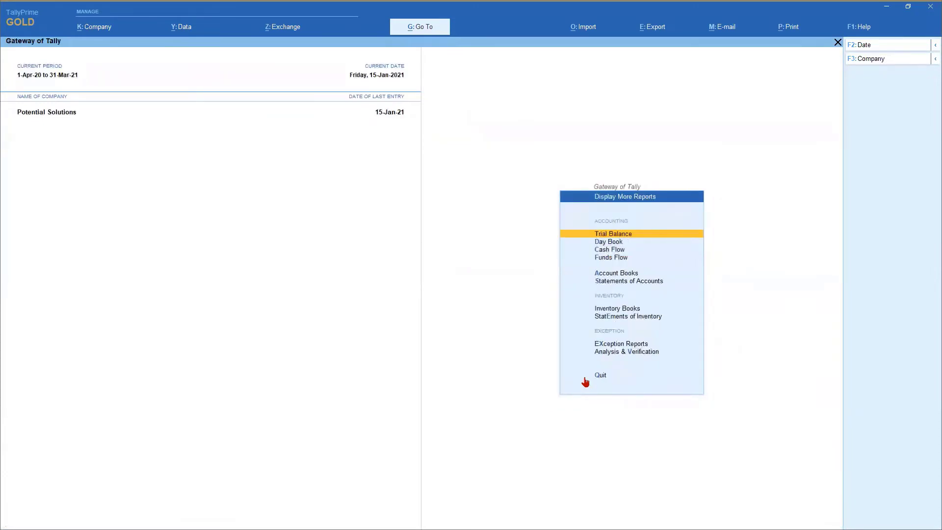
key("d")
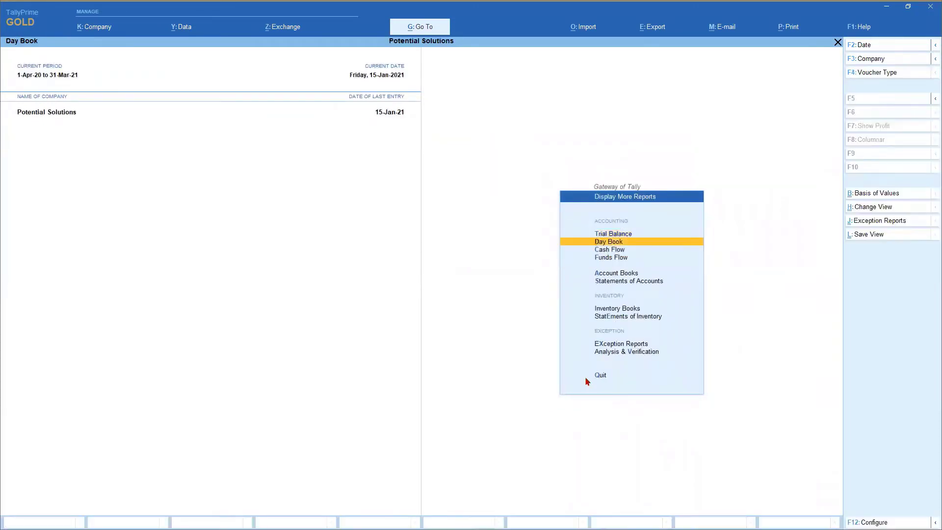
key("Escape")
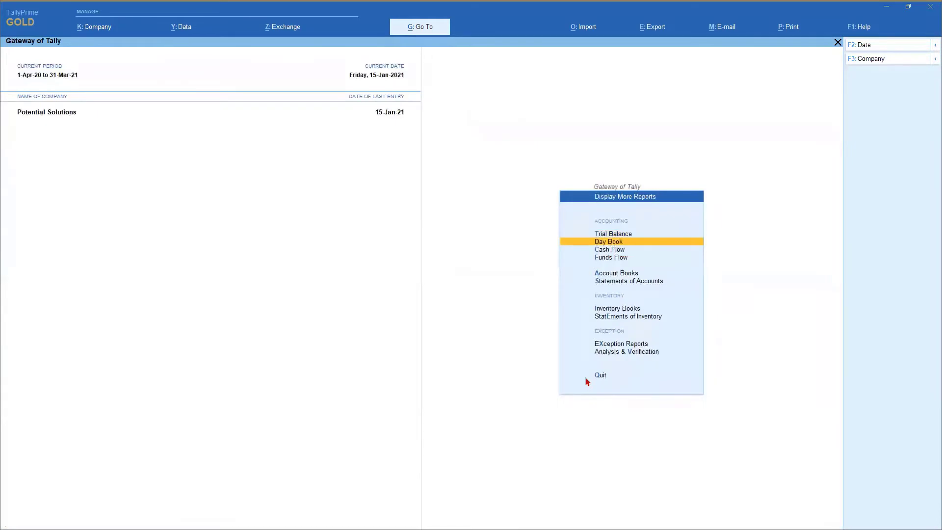
key("Return")
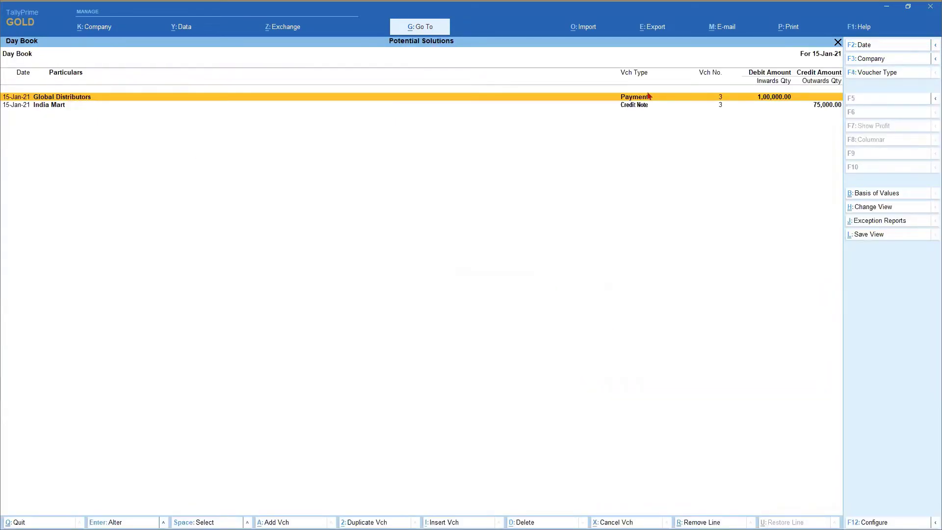
key("Return")
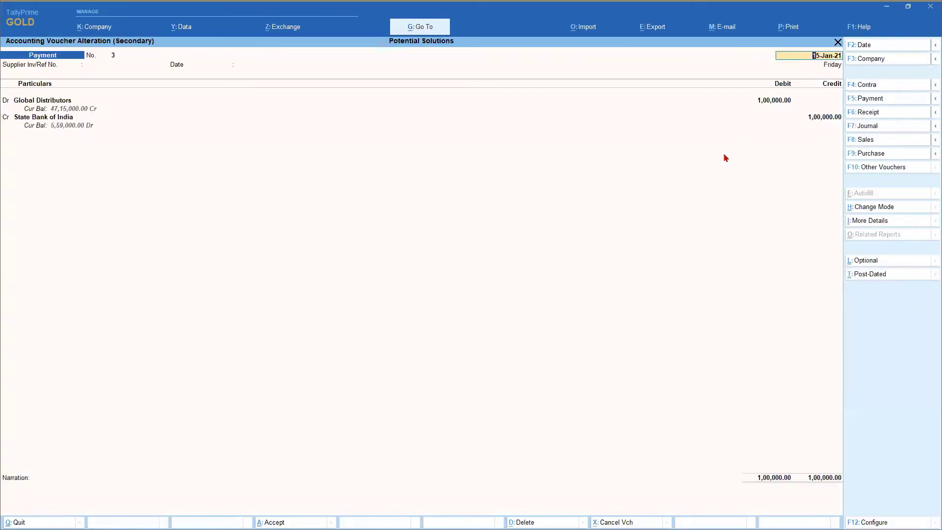
Set Show list of Bills for selection to Yes in the payment's voucher configuration and accept it
key("Return")
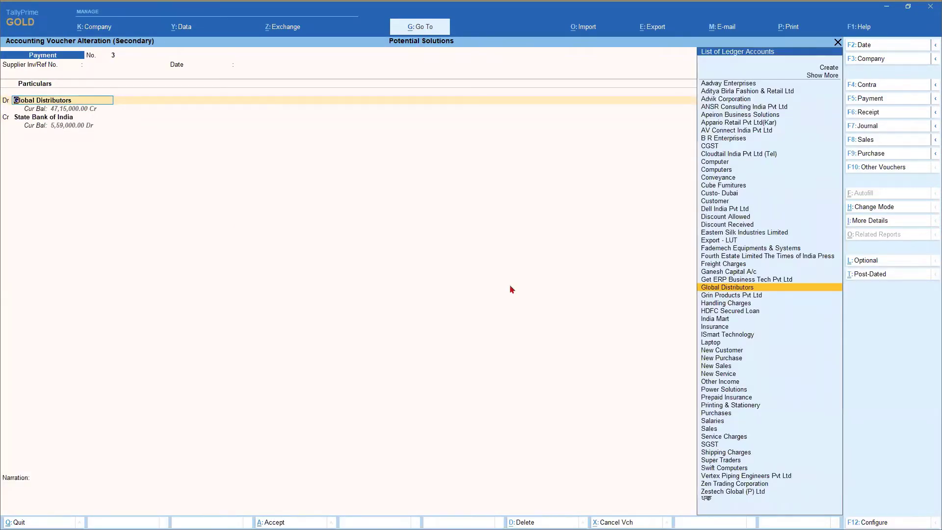
key("F12")
key("Down")
key("Down")
key("Down")
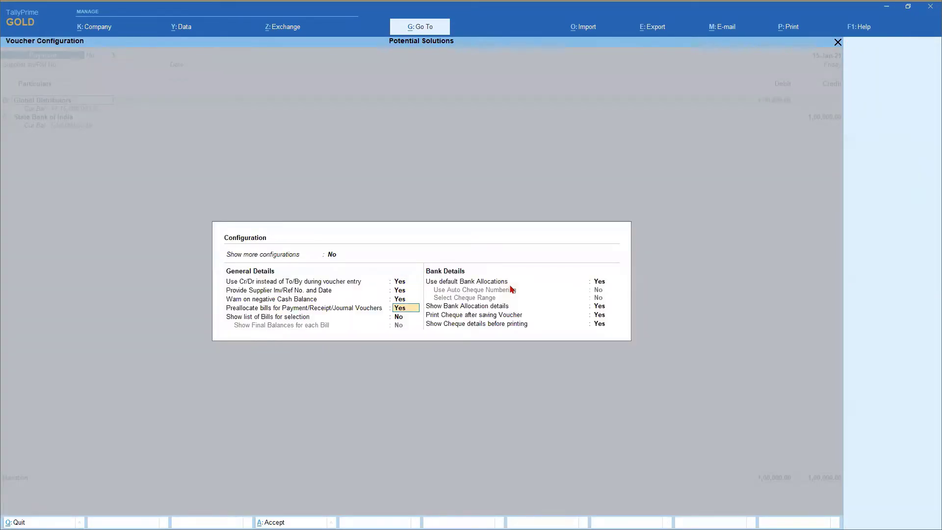
key("Down")
type("y")
key("Return")
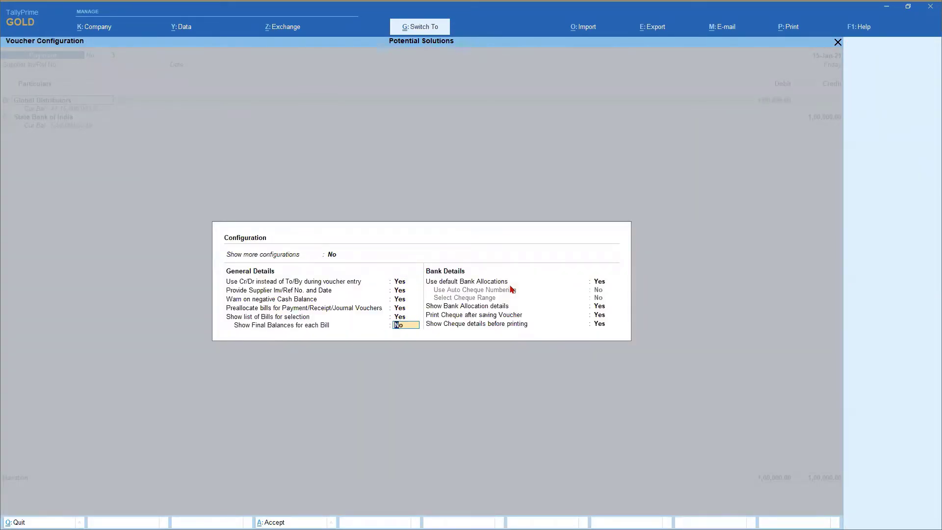
key("Return")
key("Return")
View the pending bills for Global Distributors by choosing Agst Ref in the bill-wise details, and back out of them
key("Return")
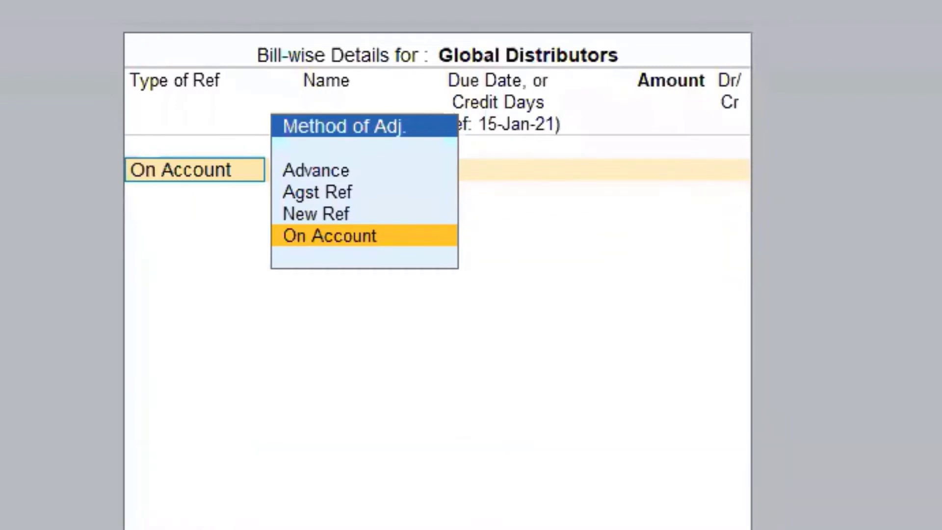
key("Up")
key("Up")
key("Return")
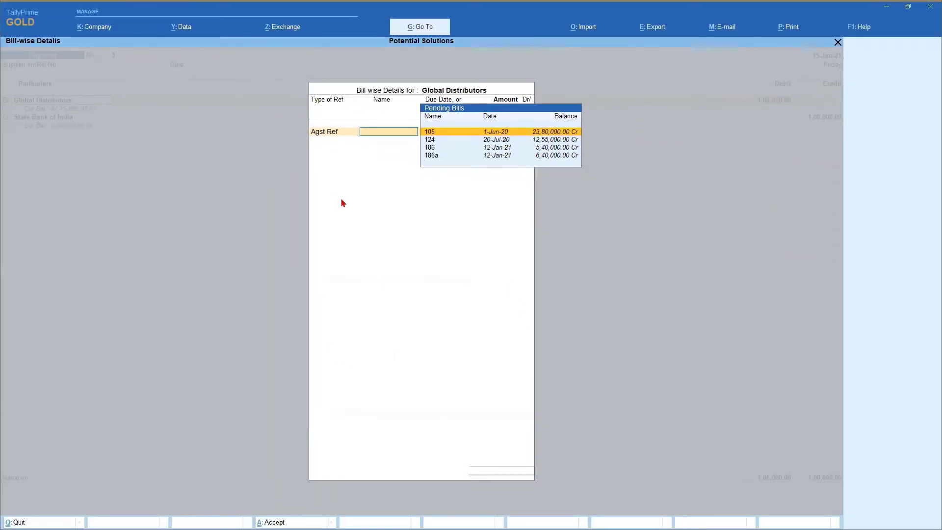
key("Escape")
key("Escape")
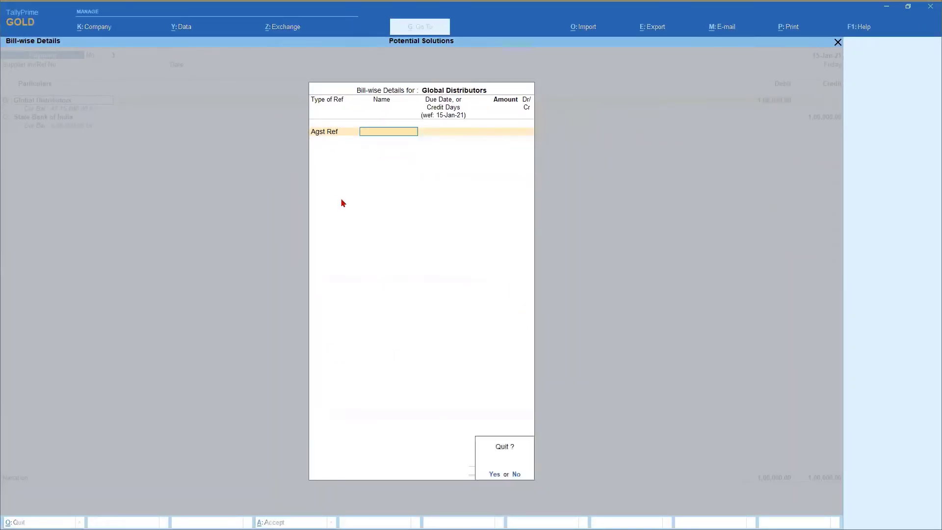
Check the voucher configuration, leave the payment alteration and return to the Gateway of Tally
key("F12")
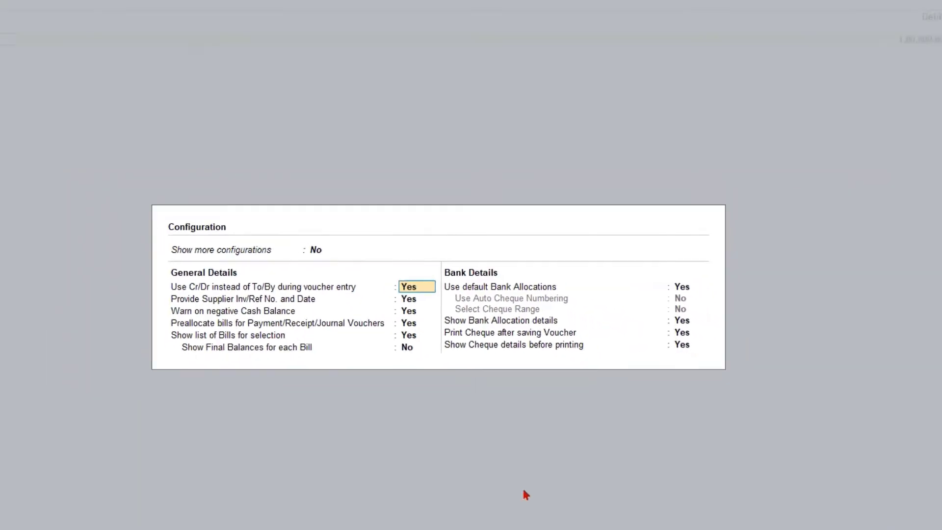
key("Escape")
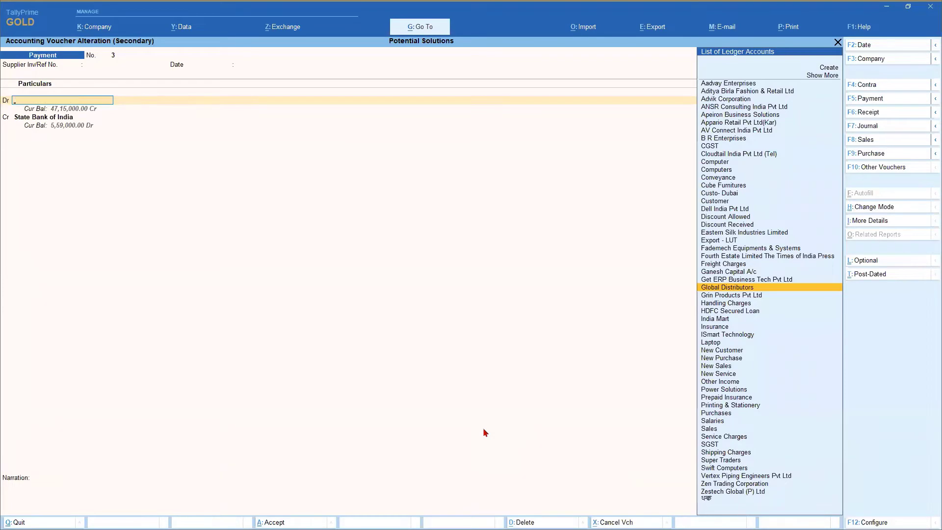
key("Return")
key("Return")
key("Return")
key("Return")
key("Return")
key("Return")
key("Escape")
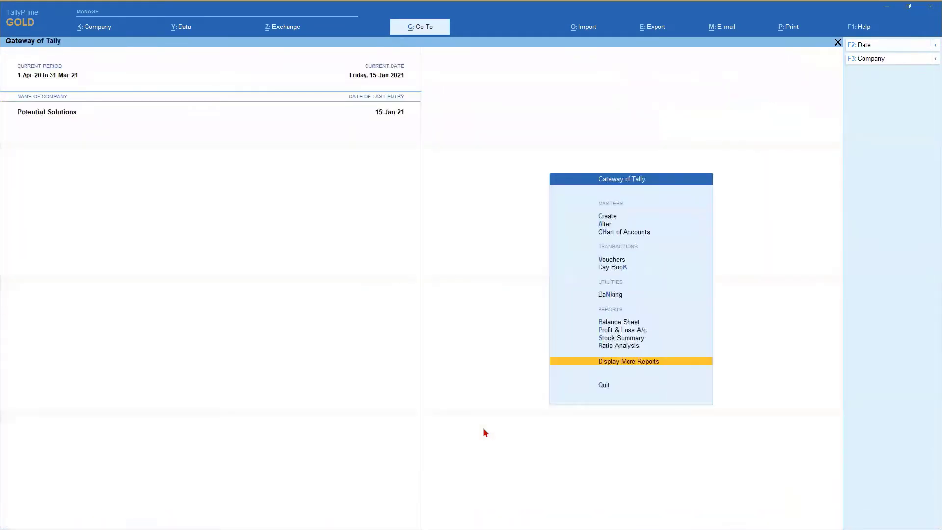
Start a new Receipt voucher and accept its voucher configuration as it stands
key("v")
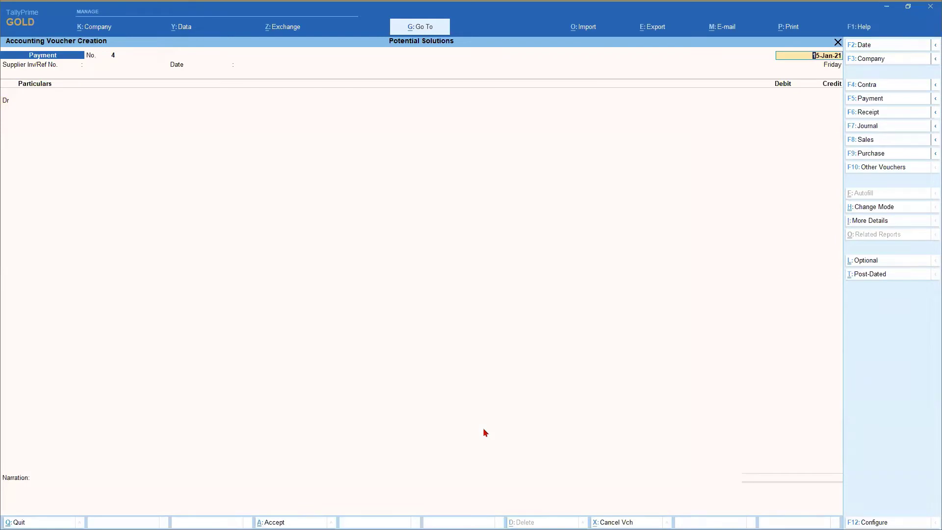
key("F6")
key("F12")
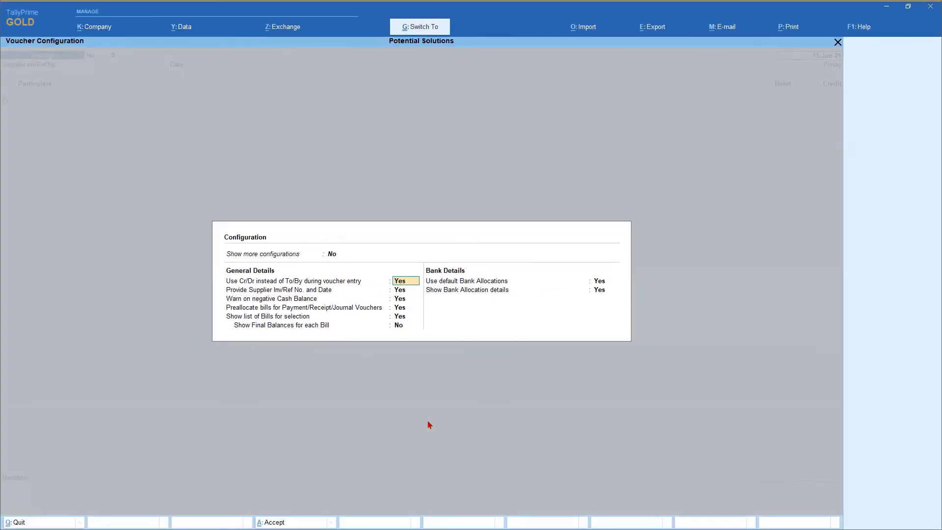
key("ctrl+a")
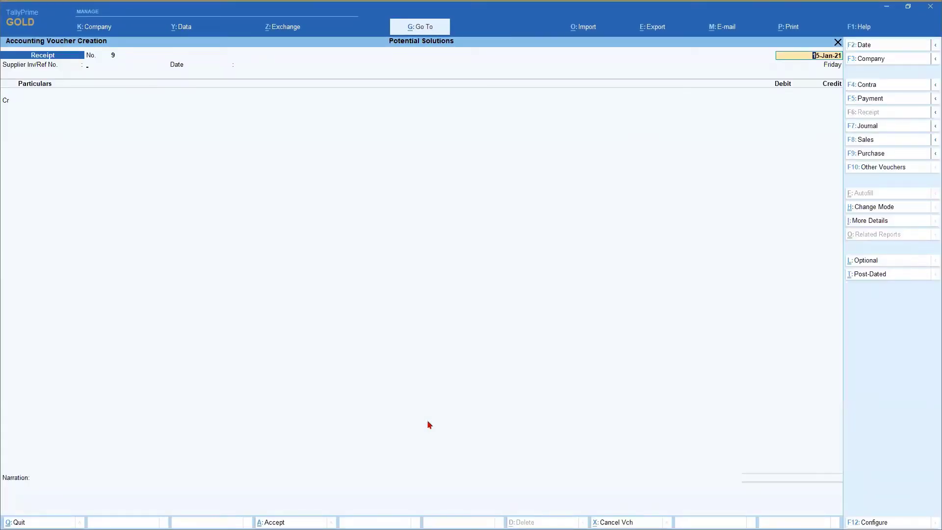
Credit India Mart in the receipt voucher, view its pending bills under Agst Ref, and go back to the ledger entry
key("Return")
key("Return")
key("Return")
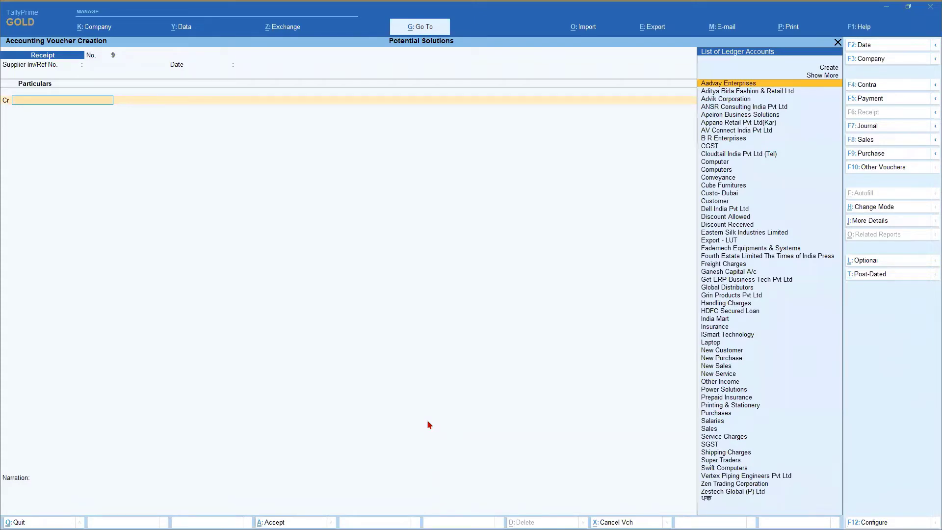
type("Ind")
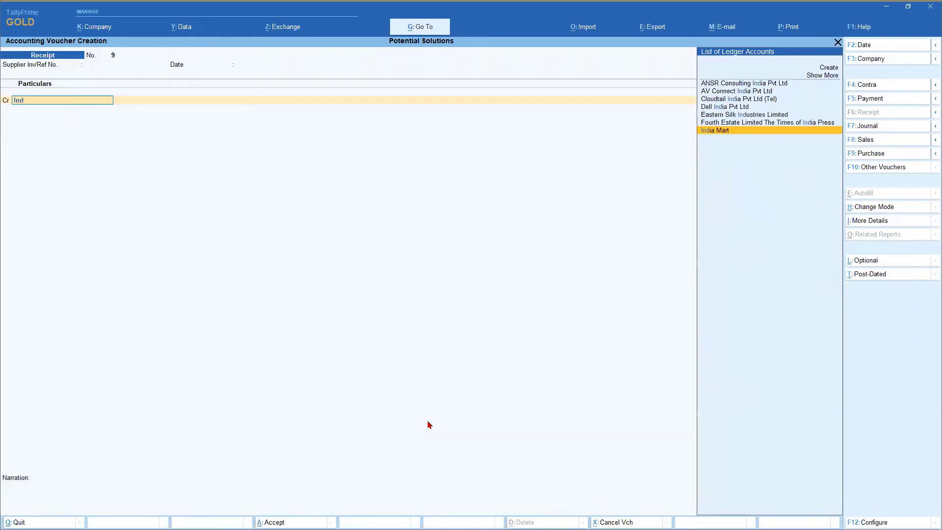
key("Return")
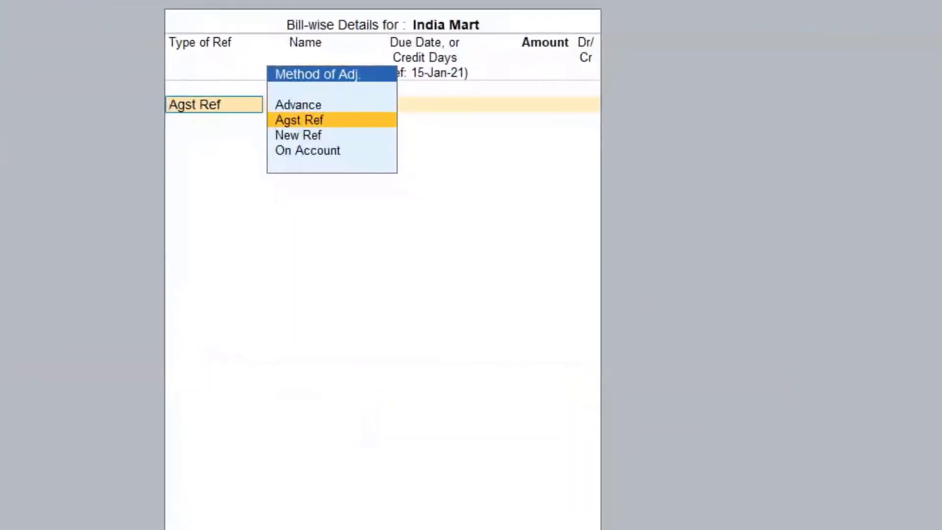
key("Return")
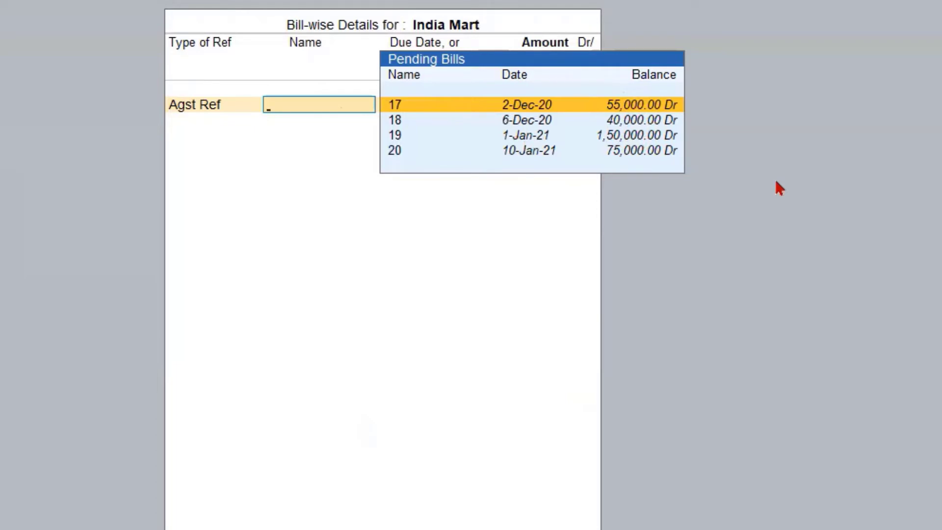
key("BackSpace")
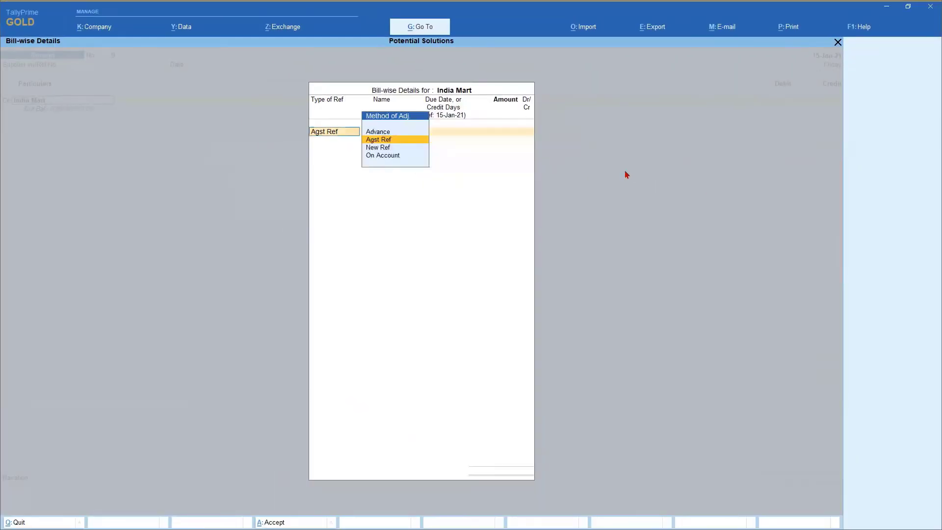
key("Escape")
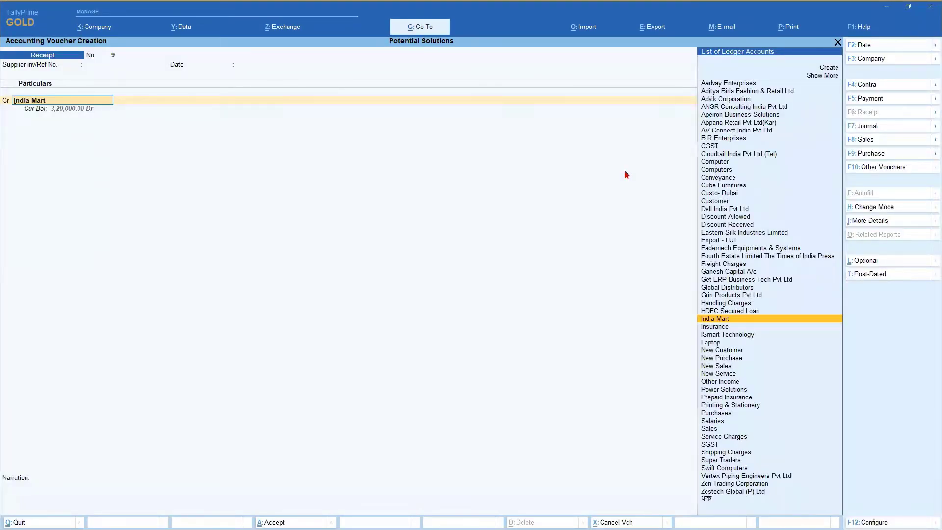
Set Show Final Balances for each Bill to Yes in the receipt's voucher configuration and accept it
key("F12")
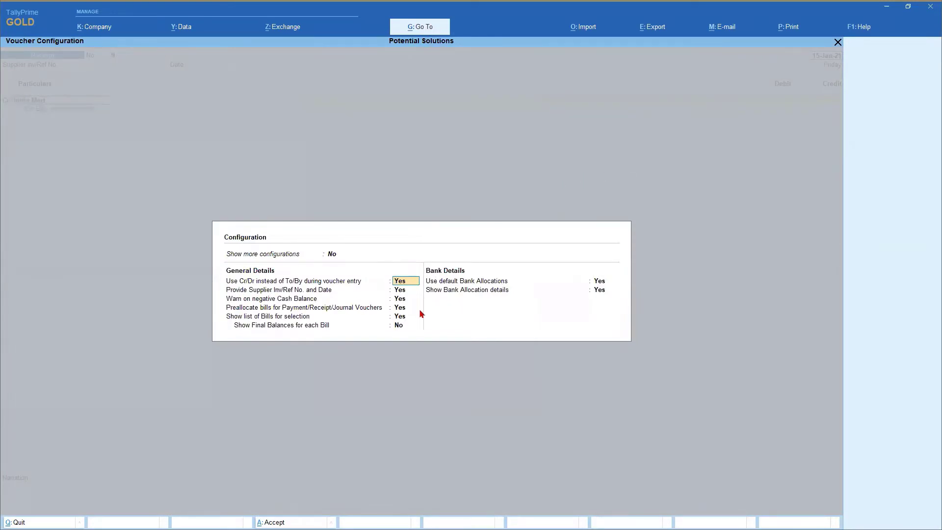
left_click(399, 324)
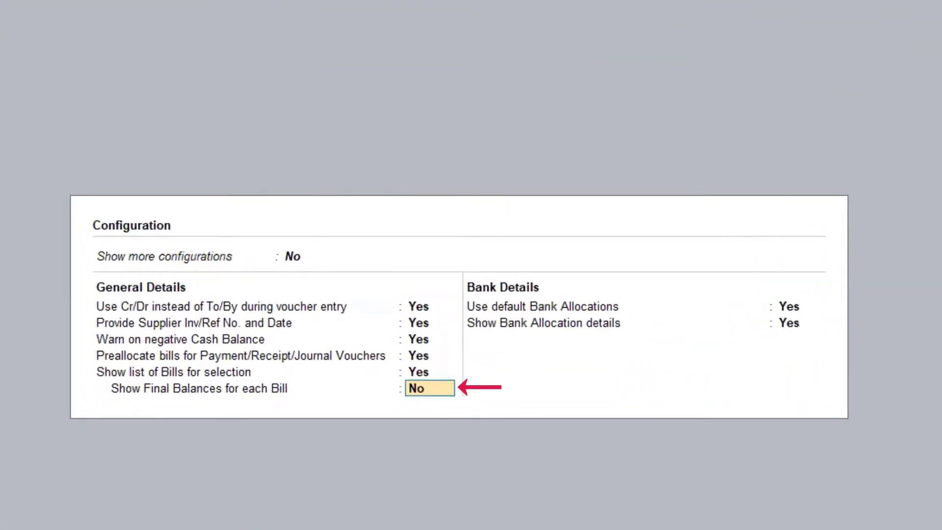
type("y")
key("Return")
key("ctrl+a")
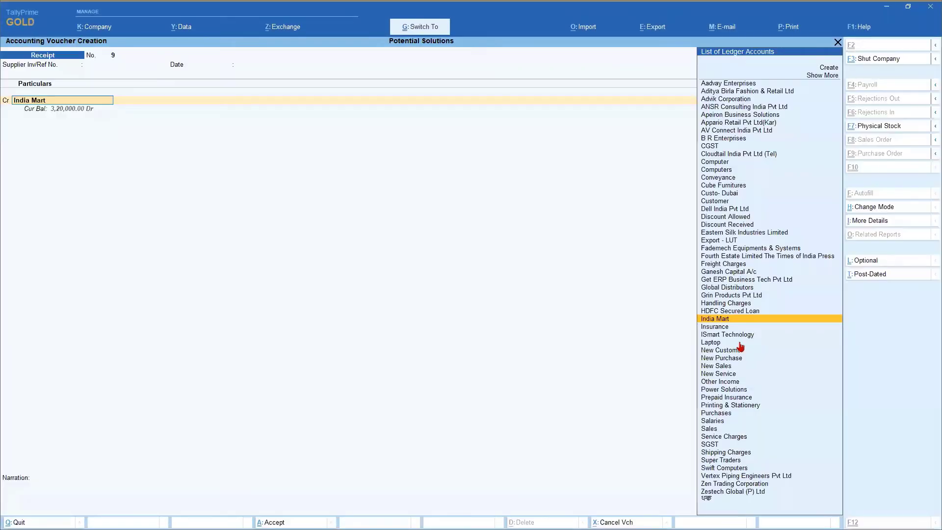
Examine India Mart's pending bills with their final balances under Agst Ref, and go back to the receipt voucher
key("Return")
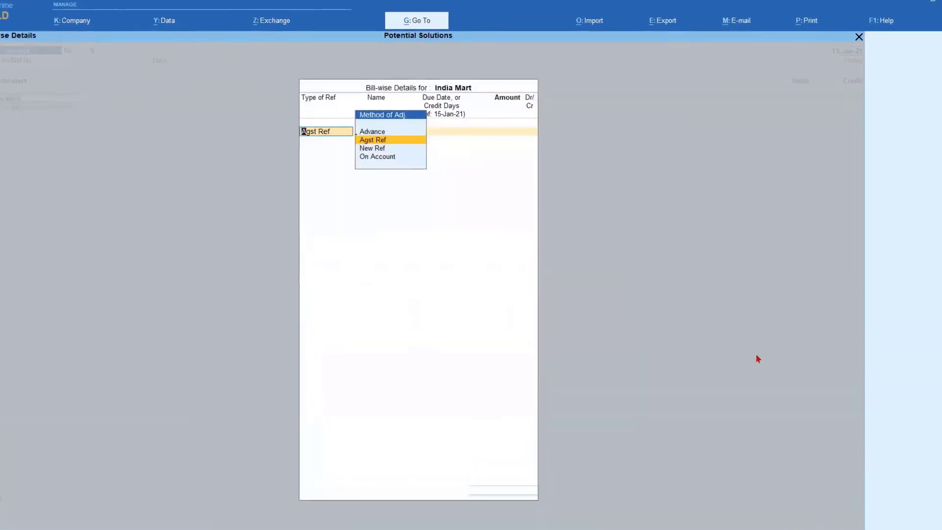
key("Return")
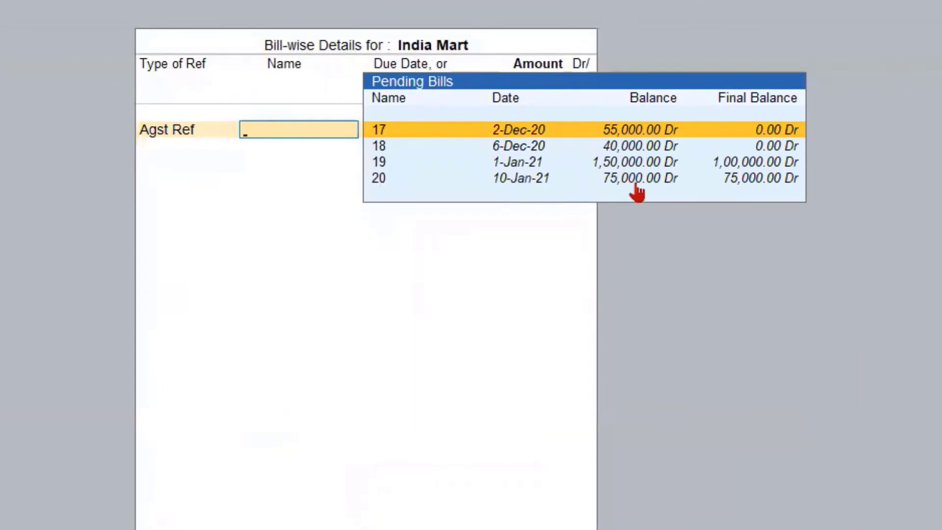
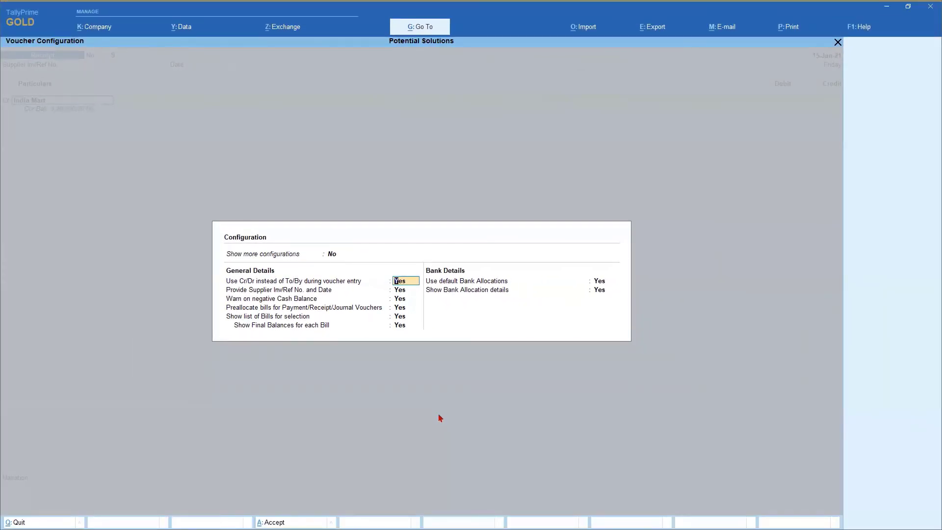
key("Escape")
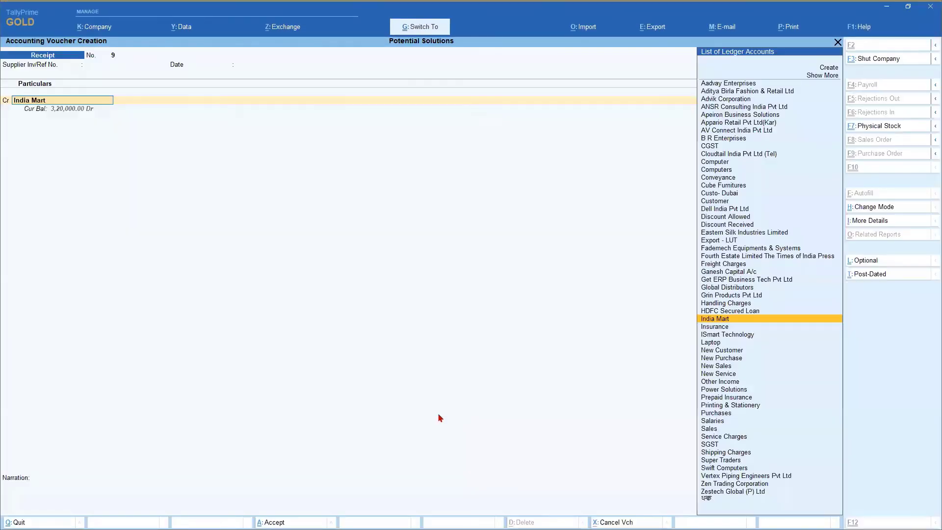
key("Return")
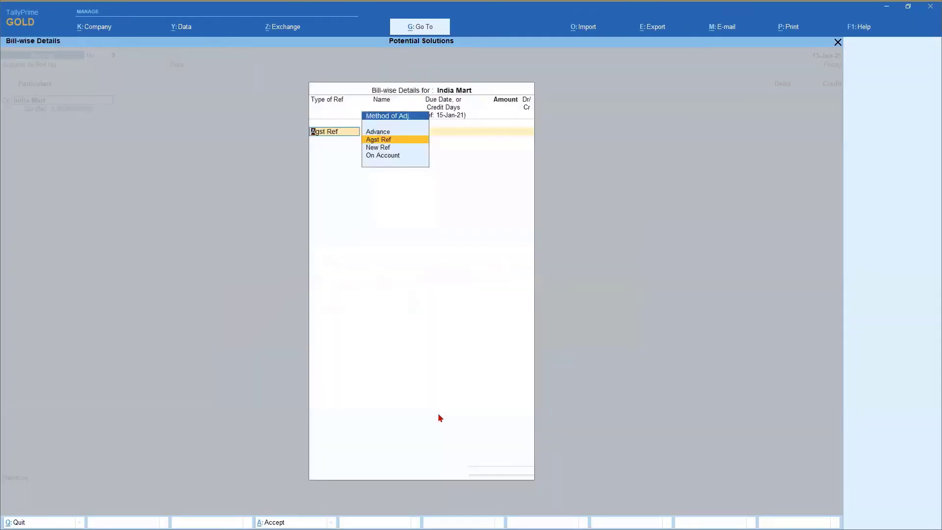
key("Return")
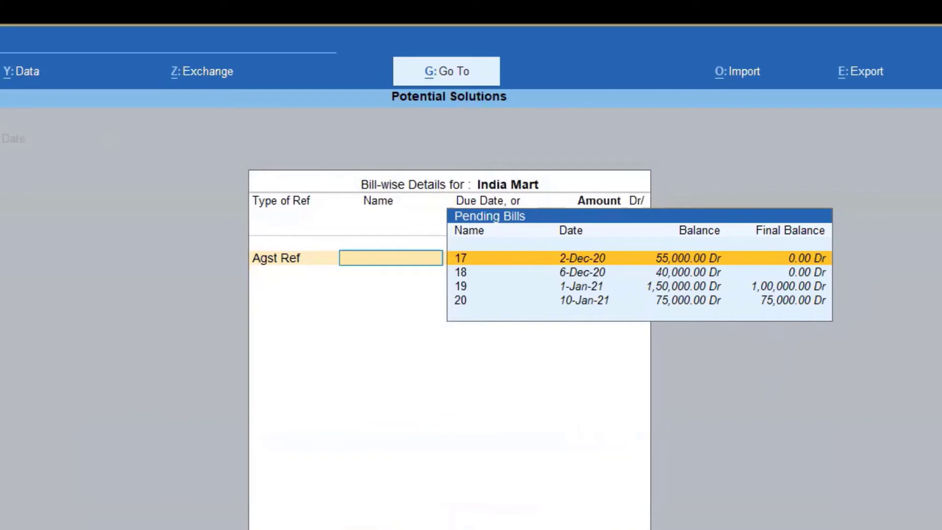
key("Escape")
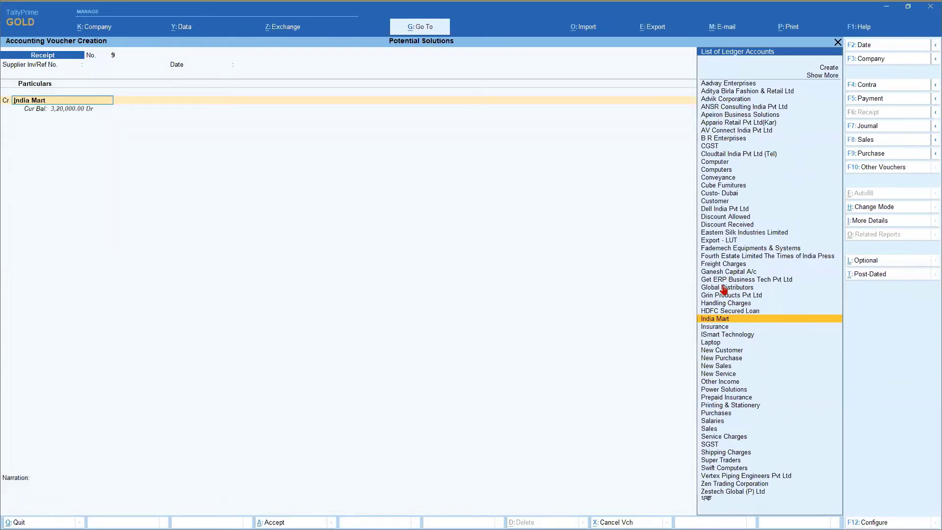
Go to the Ledger Outstandings report for India Mart
key("alt+g")
type("ledger")
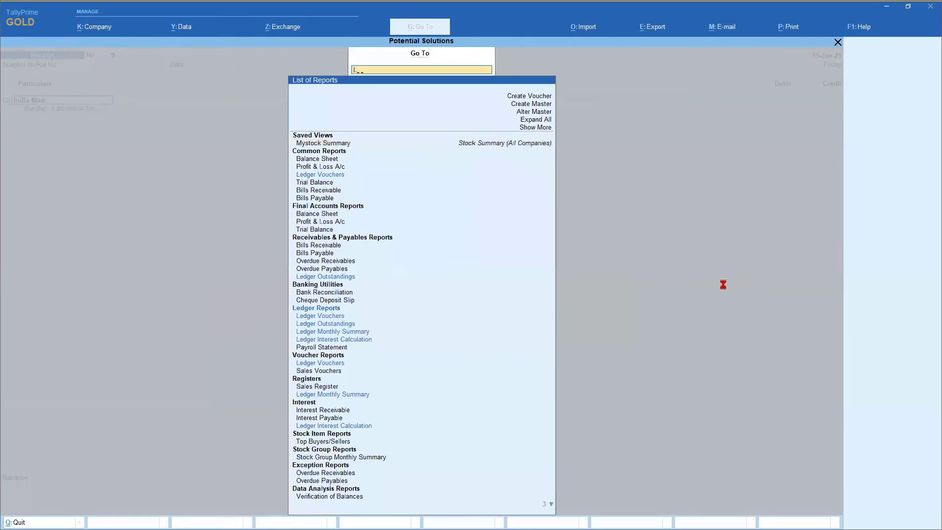
key("Down")
key("Down")
key("Down")
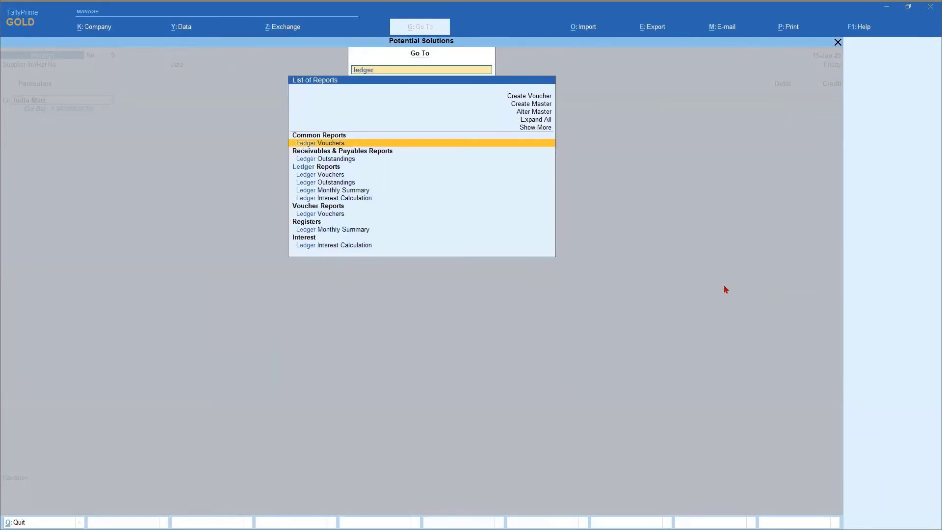
key("Return")
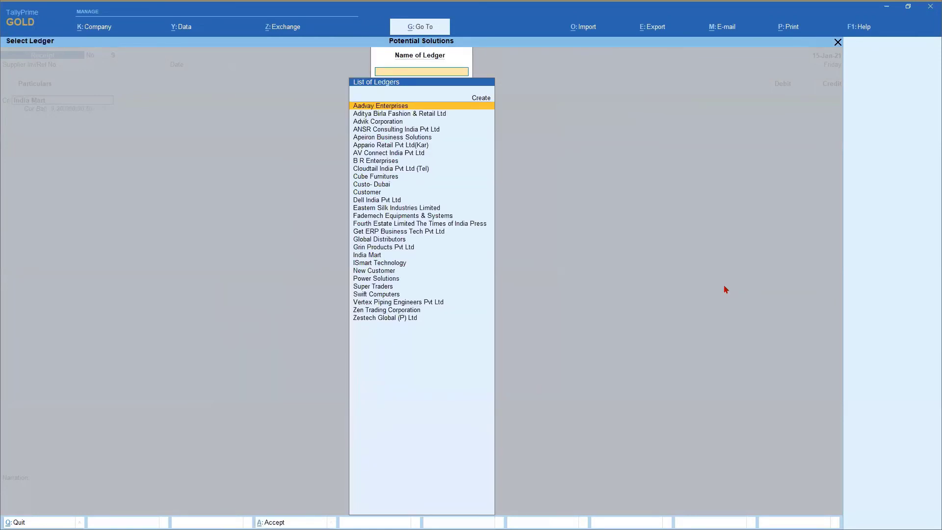
type("Ind")
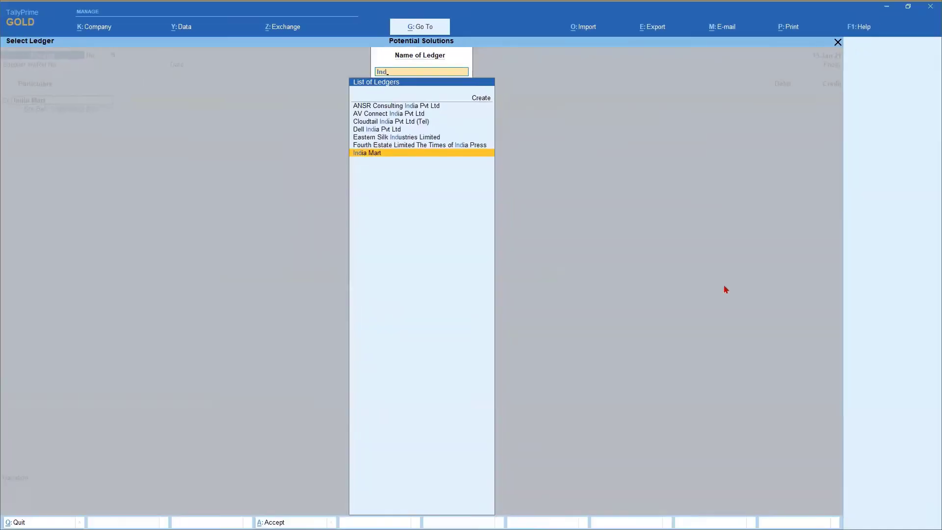
key("Return")
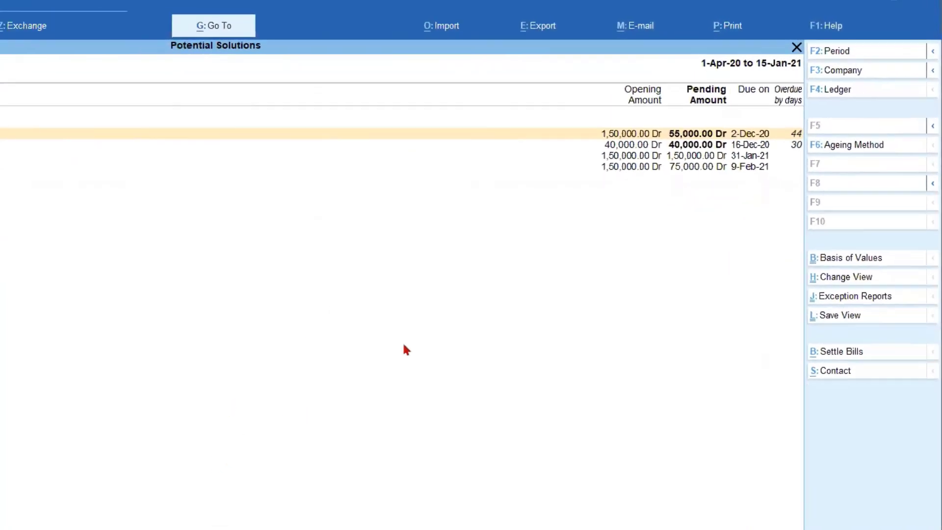
Expand India Mart's Ledger Outstandings to the detailed view and set Include Post-dated Vouchers to Yes in its Basis of Values
key("F5")
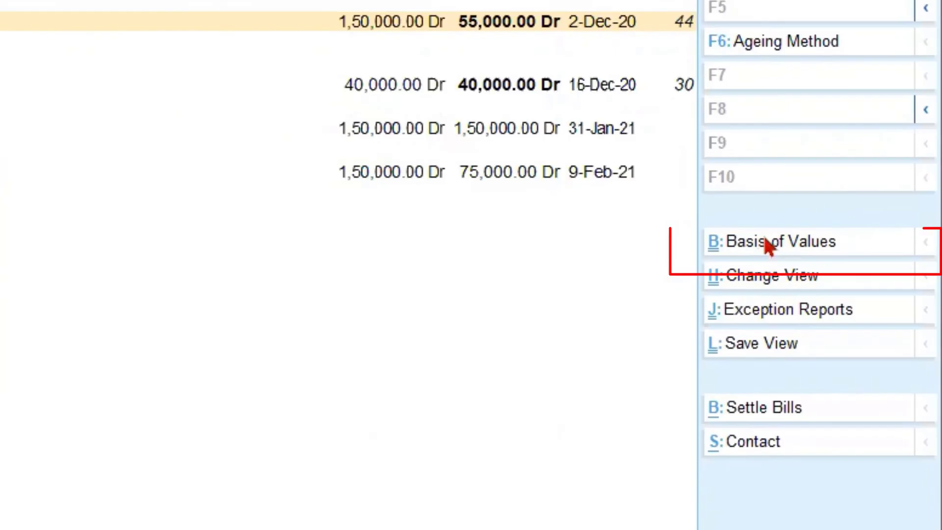
left_click(765, 240)
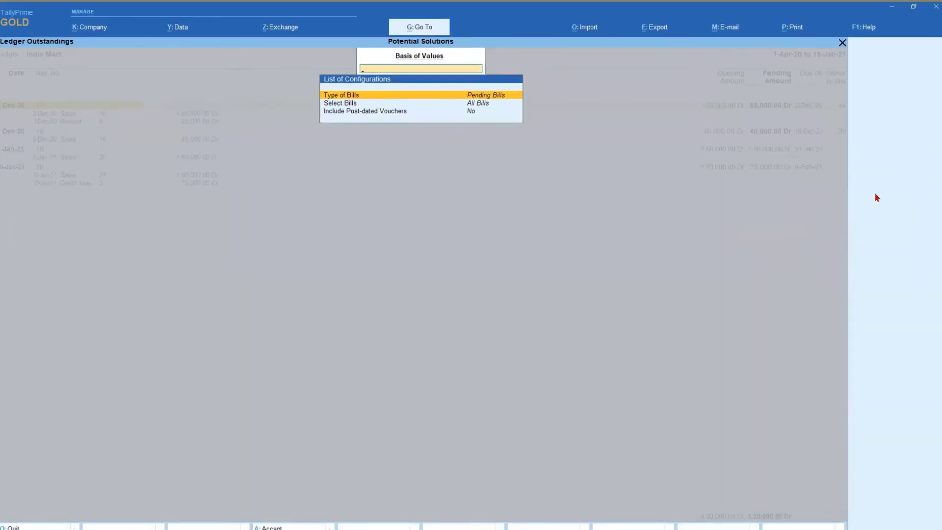
key("Down")
key("Down")
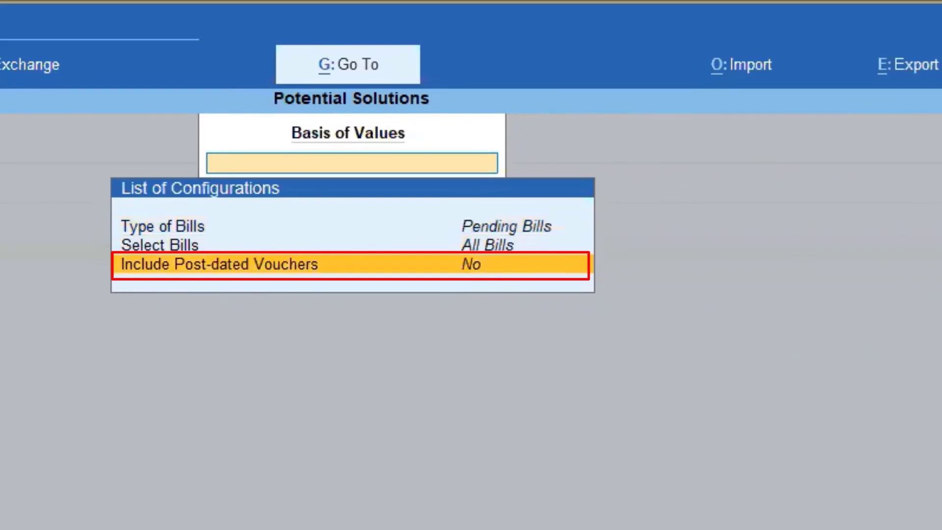
key("Return")
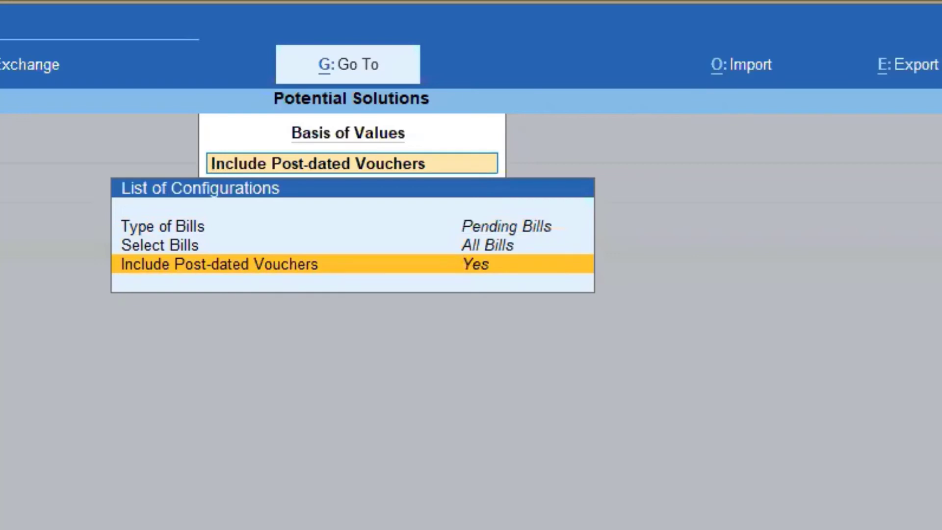
key("ctrl+a")
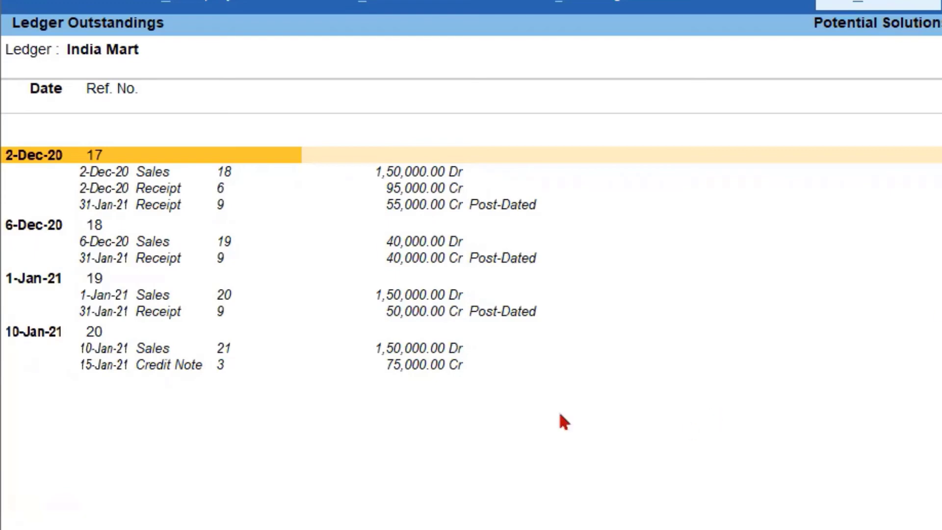
Open the post-dated 31-Jan-21 receipt listed under bill 17, check its status and bill allocations, and quit it without changes
left_click(149, 211)
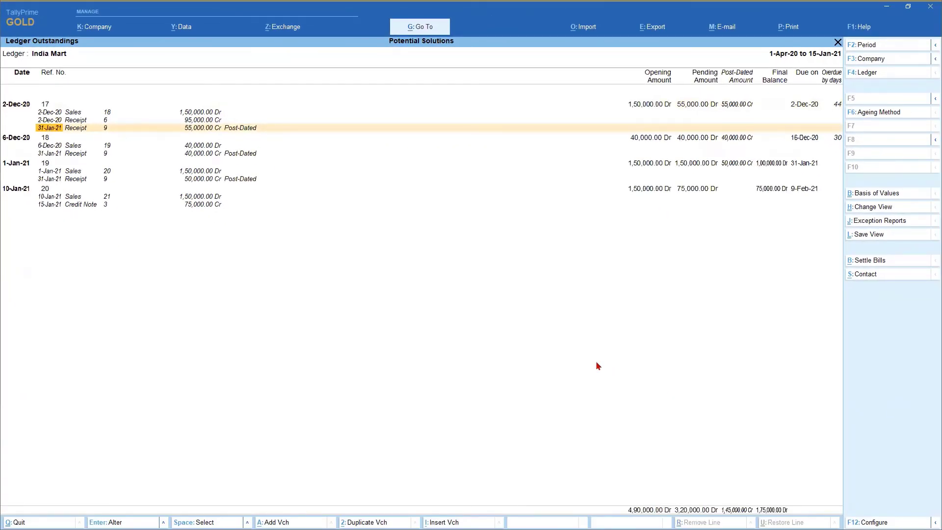
key("Return")
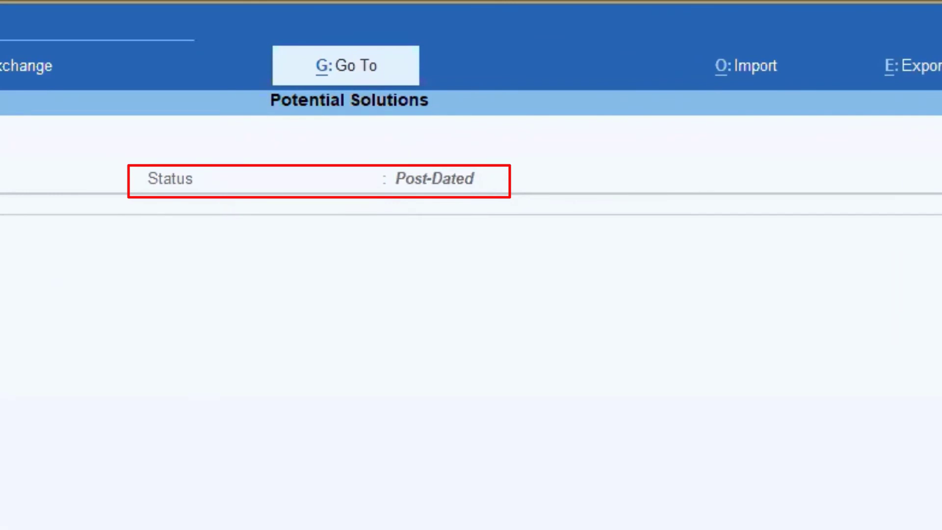
key("Escape")
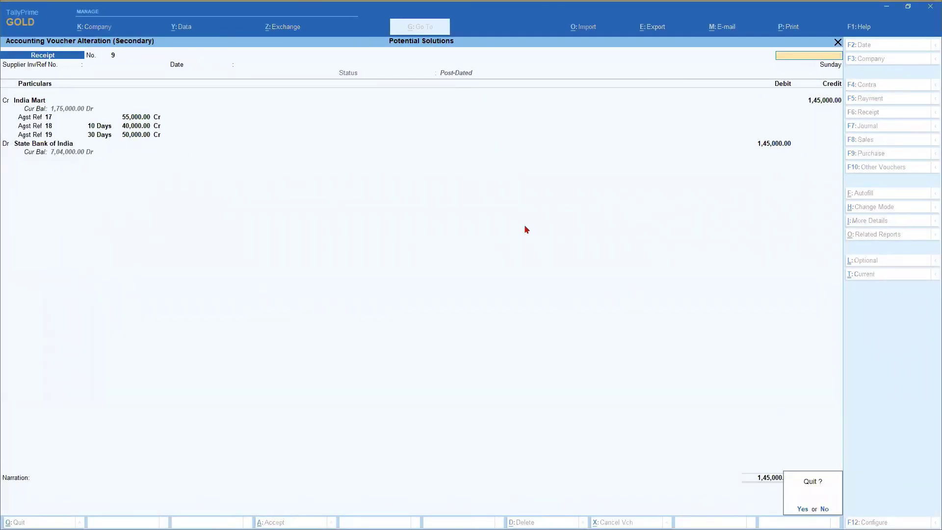
key("y")
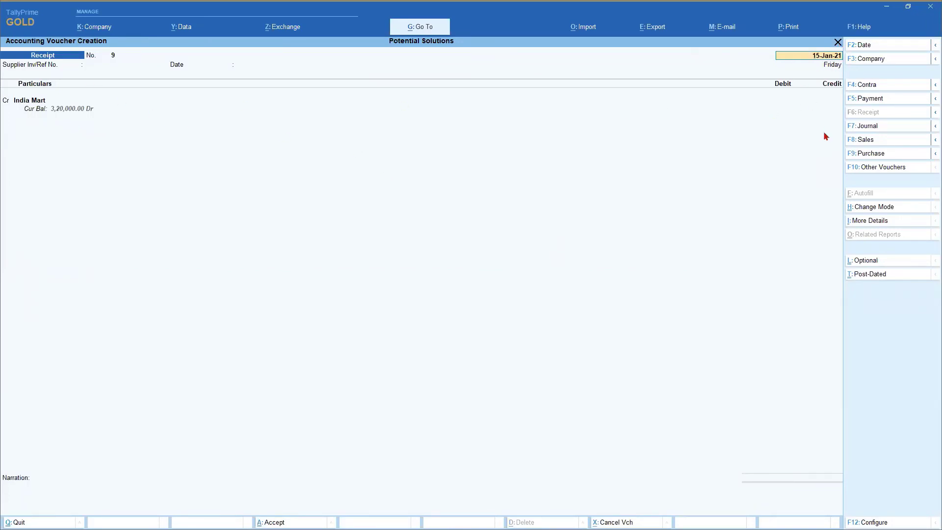
Keep India Mart as the credited ledger in the receipt voucher, compare Balance and Final Balance of its Agst Ref bills, and return to the ledger entry
key("Return")
key("Return")
key("Return")
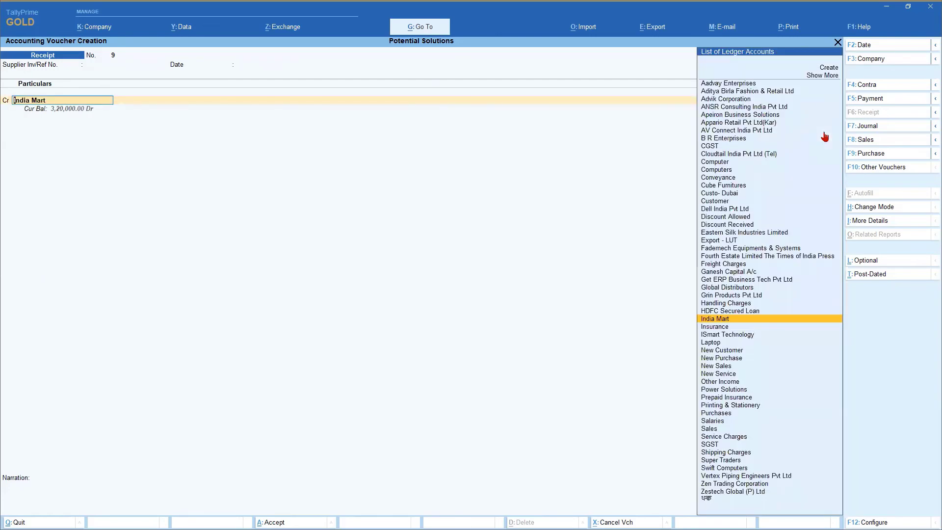
key("Return")
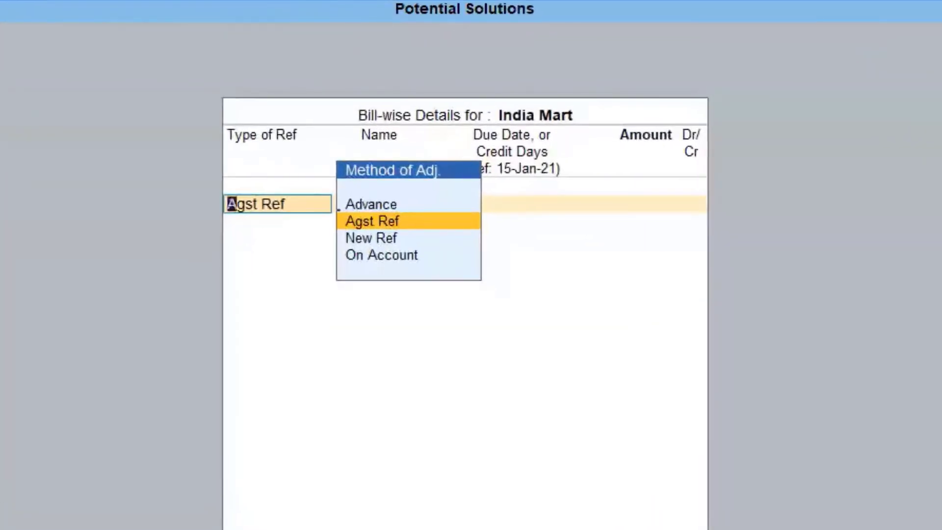
key("Return")
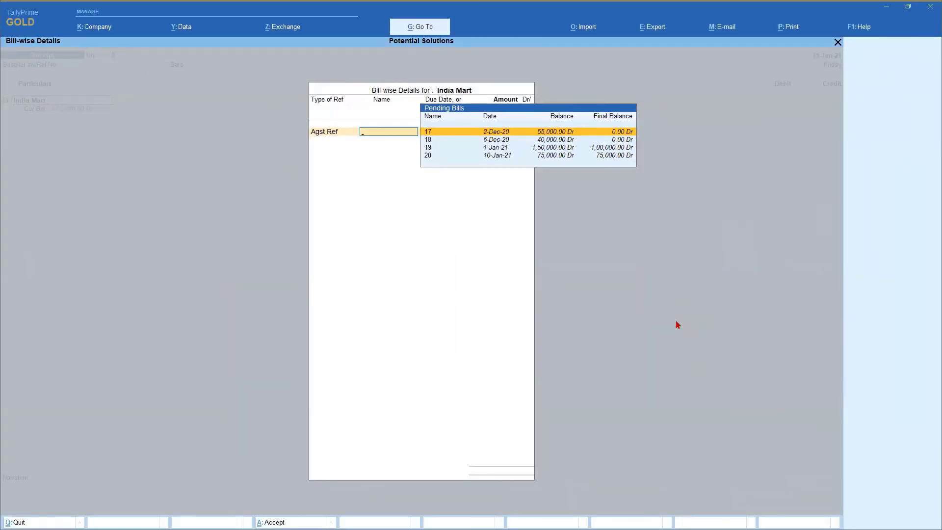
key("Escape")
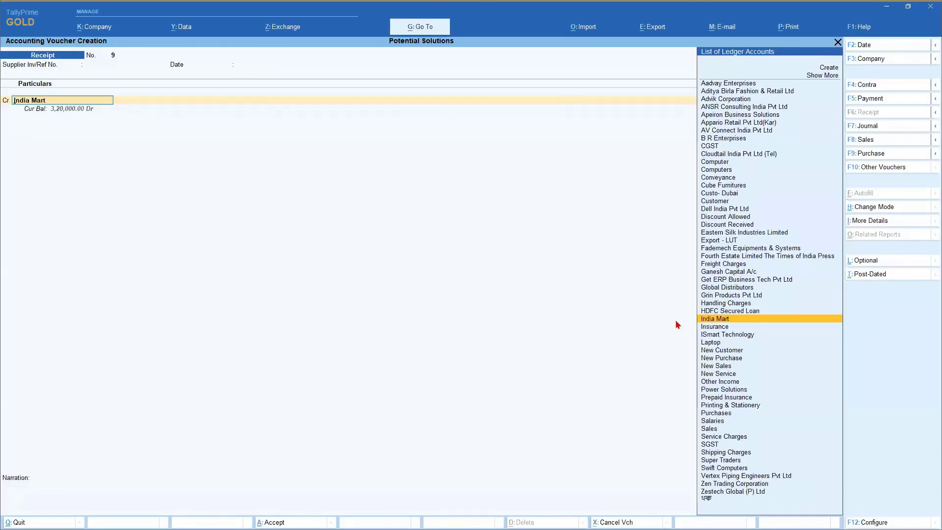
Open the receipt voucher's configuration to the bill selection and final balance options
key("F12")
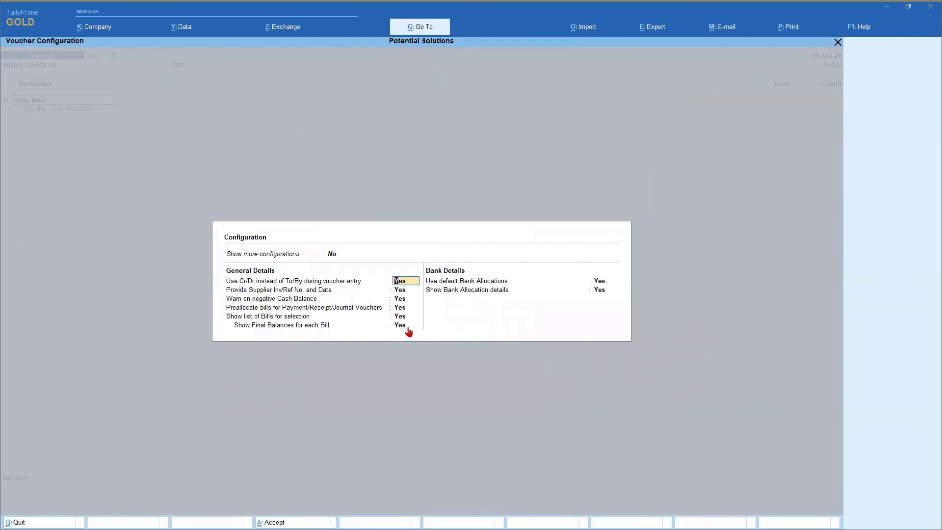